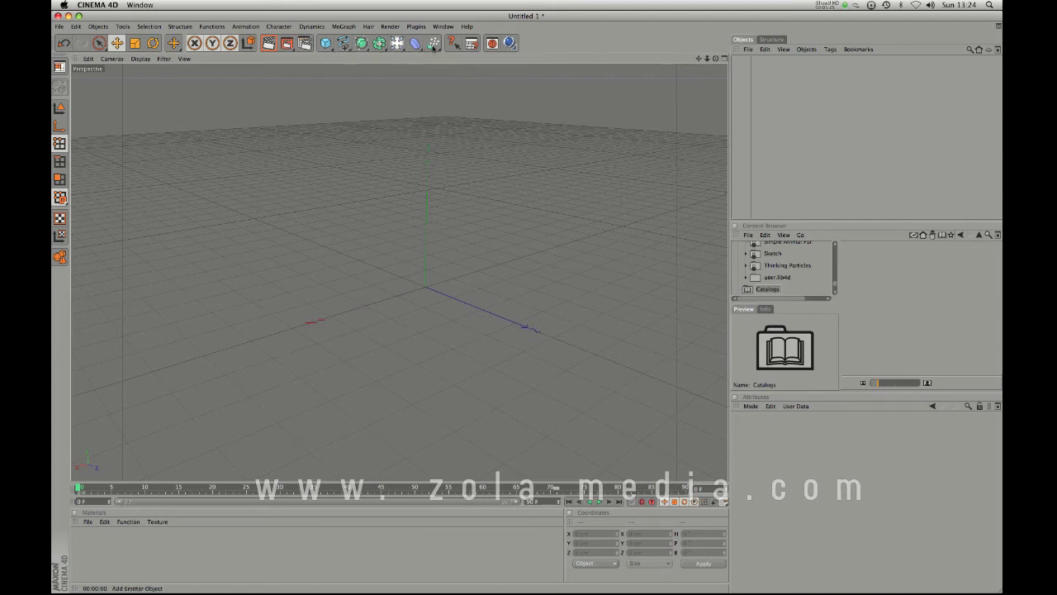
# - Tear off the primitives palette and dock it beside the perspective viewport
pyautogui.click(325, 43)
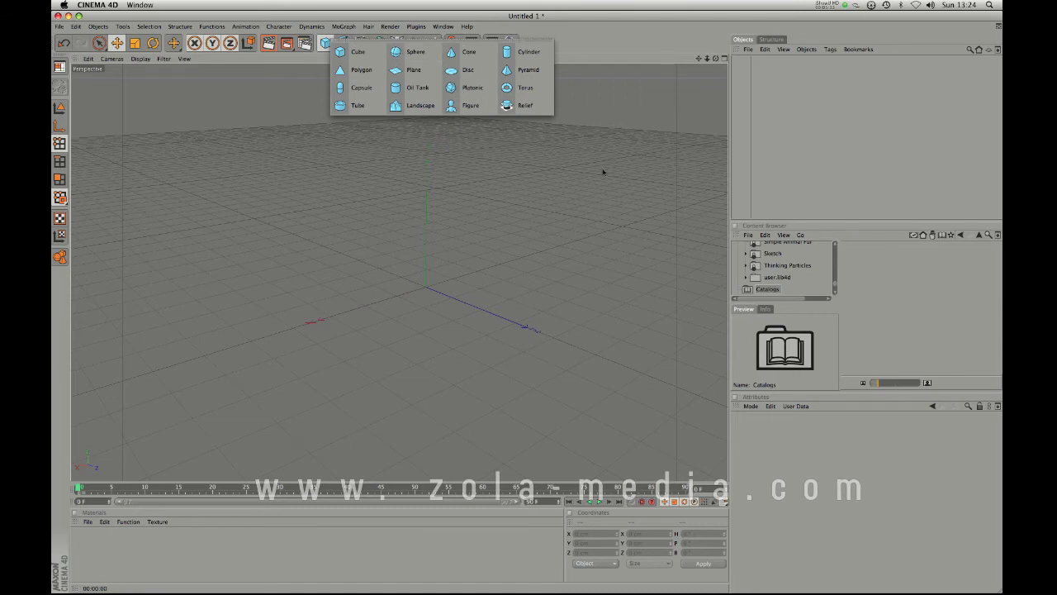
pyautogui.click(431, 40)
pyautogui.moveTo(431, 51); pyautogui.dragTo(767, 256)
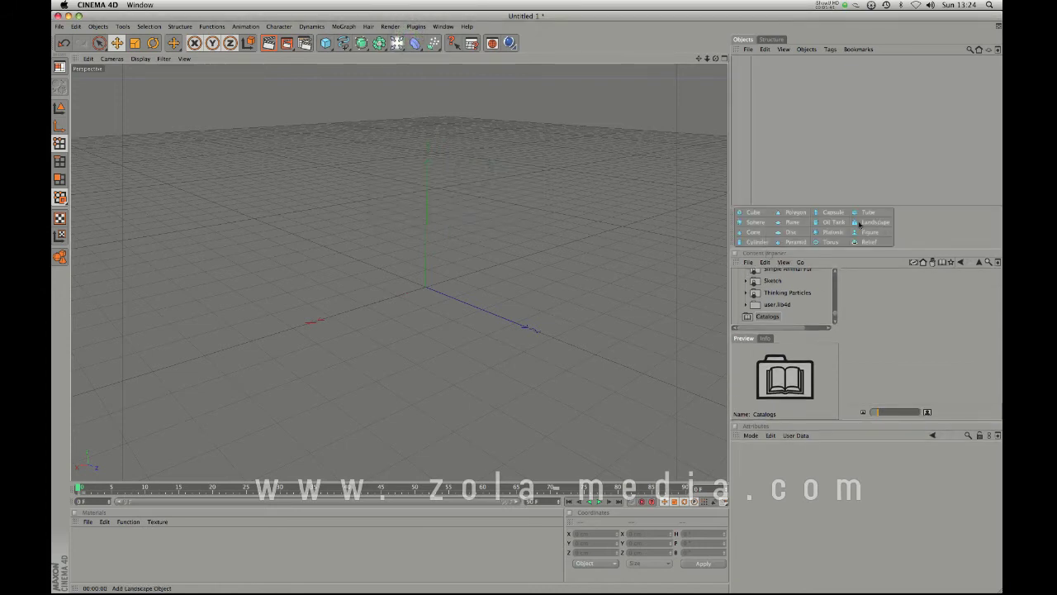
pyautogui.moveTo(731, 223)
pyautogui.mouseDown()
pyautogui.moveTo(701, 229)
pyautogui.moveTo(714, 230)
pyautogui.mouseUp()
pyautogui.moveTo(622, 55); pyautogui.dragTo(487, 179)
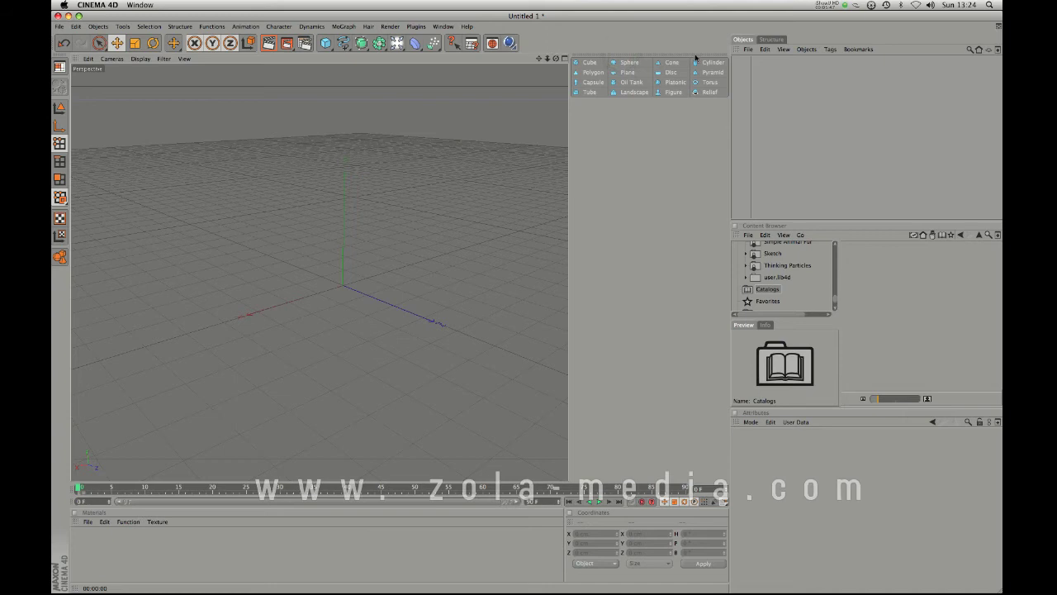
# - Undock the primitives palette and close its floating window
pyautogui.rightClick(694, 55)
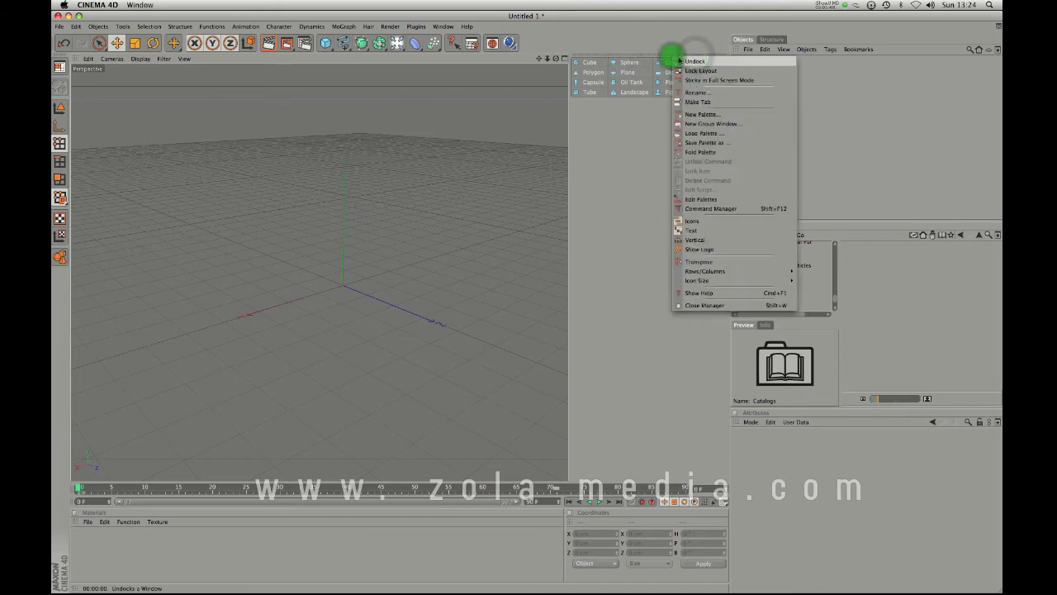
pyautogui.click(685, 61)
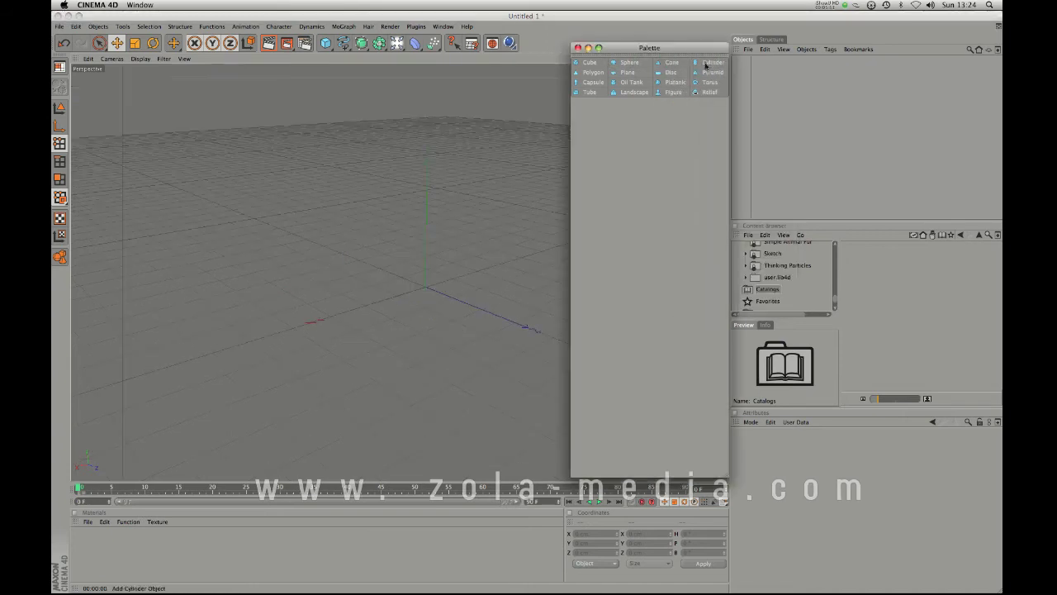
pyautogui.click(578, 47)
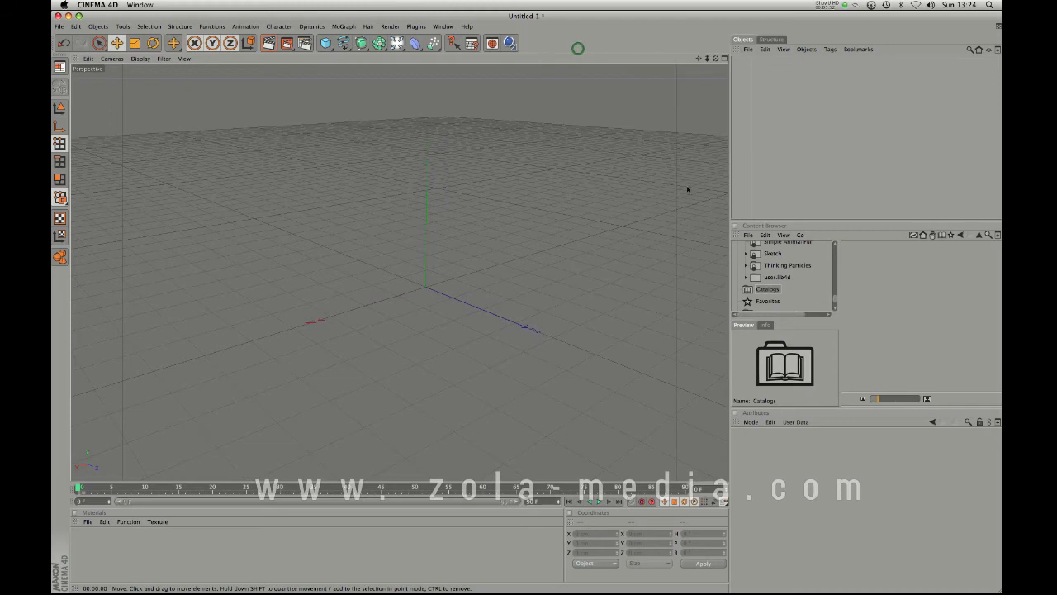
# - Add a sphere primitive, try moving it upward along the Y axis, and undo the move
pyautogui.click(326, 45)
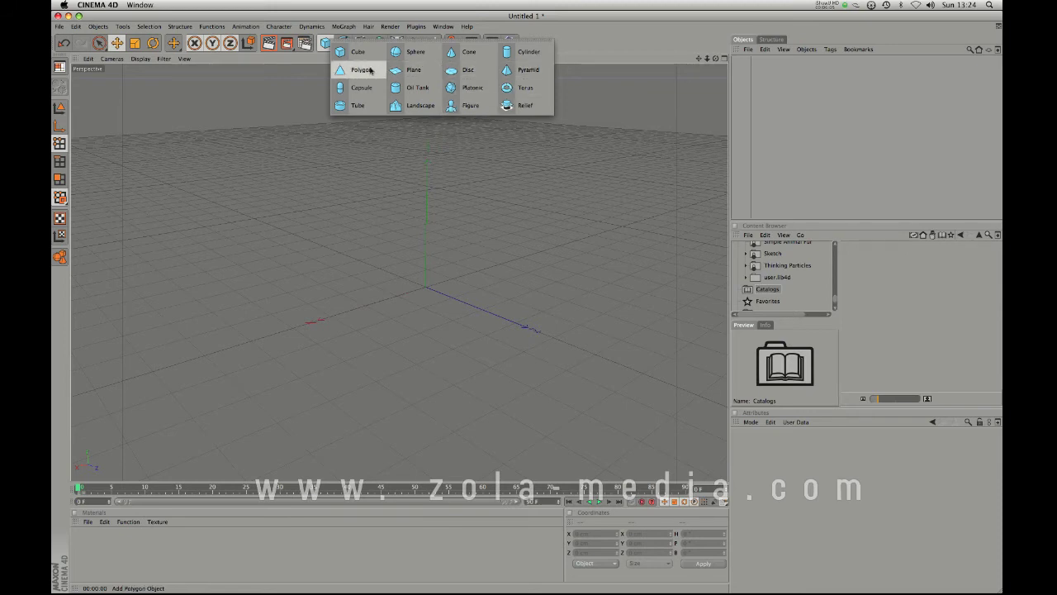
pyautogui.click(412, 55)
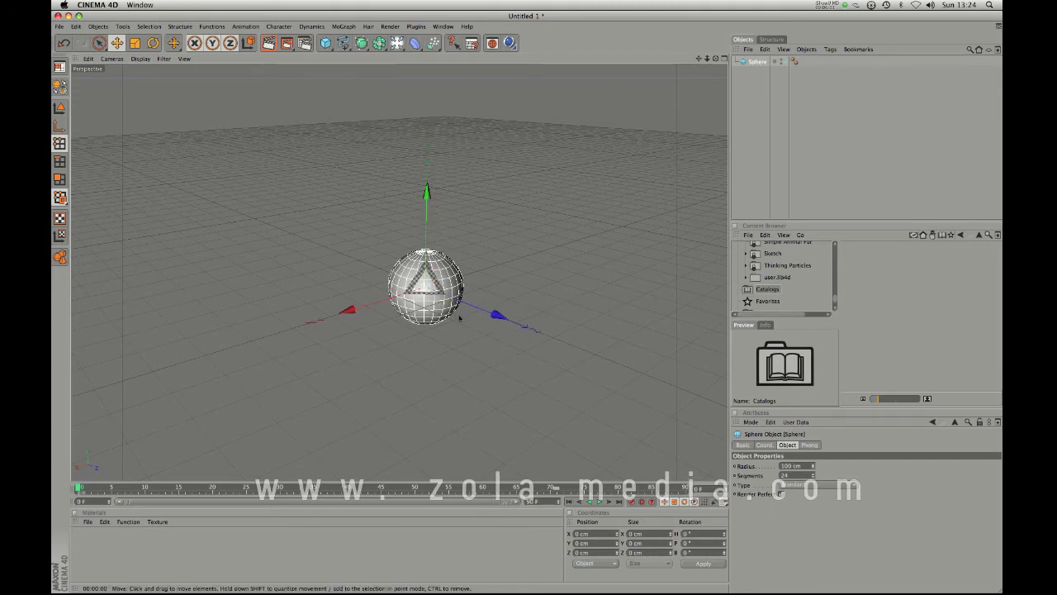
pyautogui.click(117, 44)
pyautogui.moveTo(427, 202); pyautogui.dragTo(427, 135)
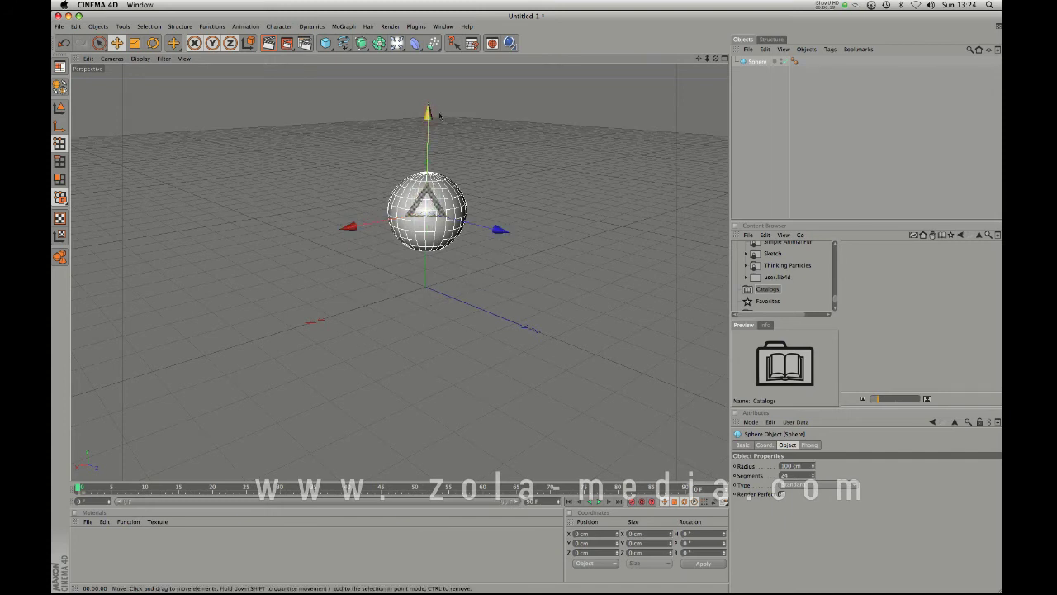
pyautogui.press('super+z')
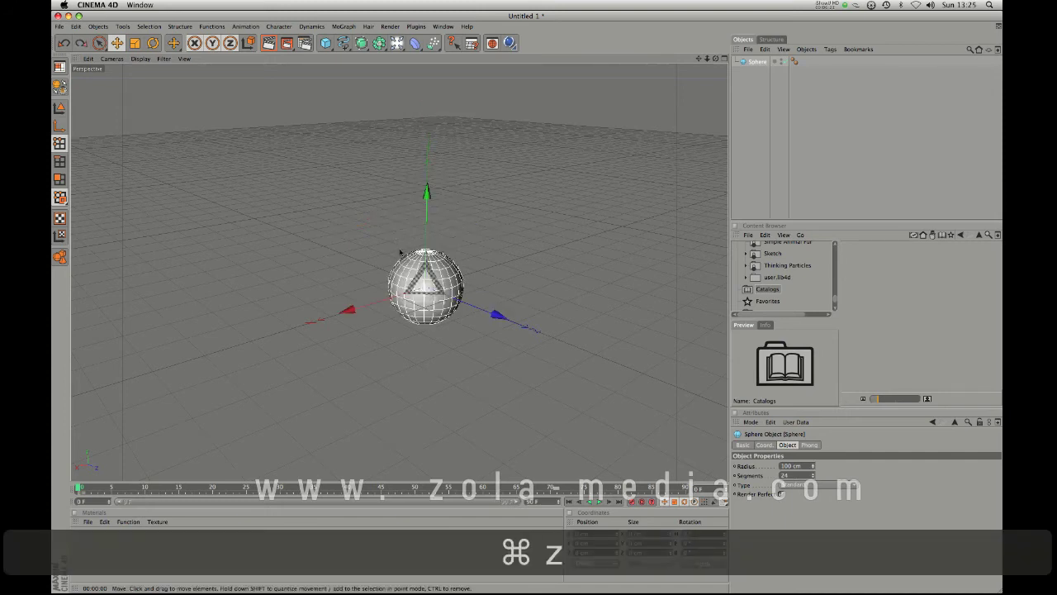
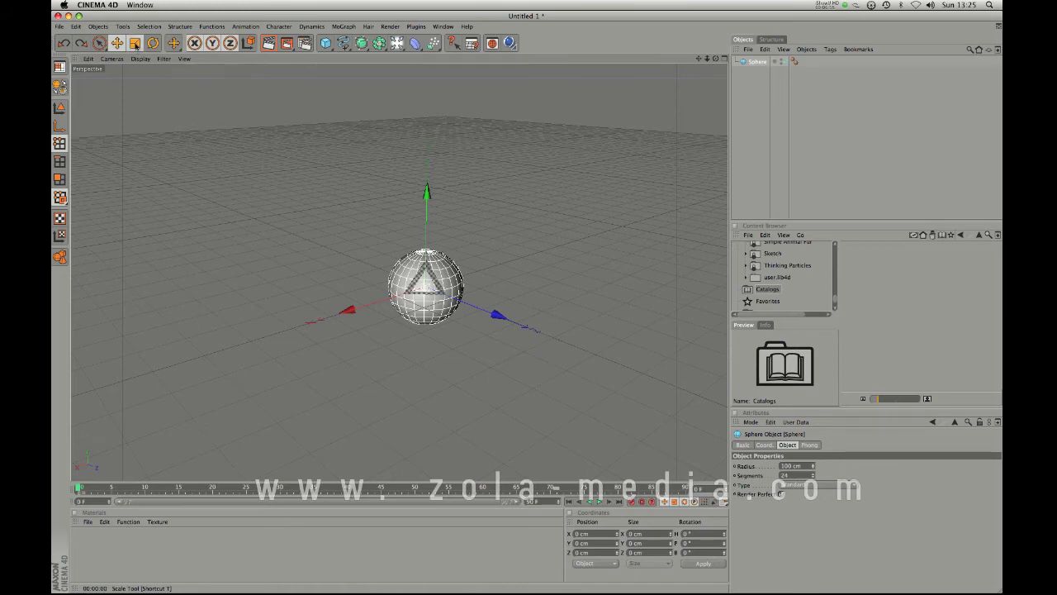
# - Try scaling the sphere with the Scale tool's axis handles and undo each scaling
pyautogui.click(134, 43)
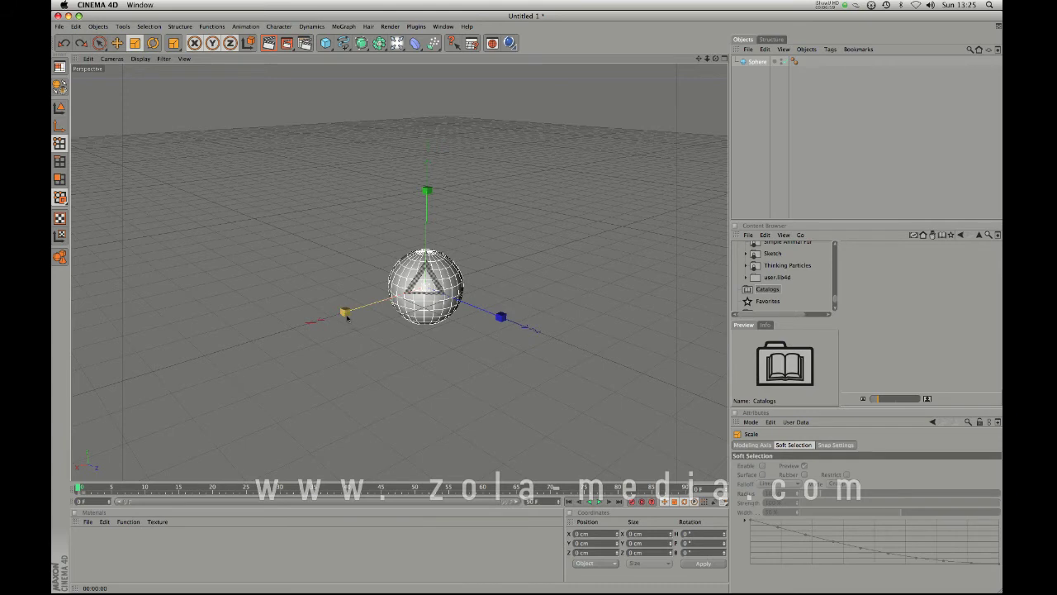
pyautogui.moveTo(423, 195); pyautogui.dragTo(272, 279)
pyautogui.press('super+z')
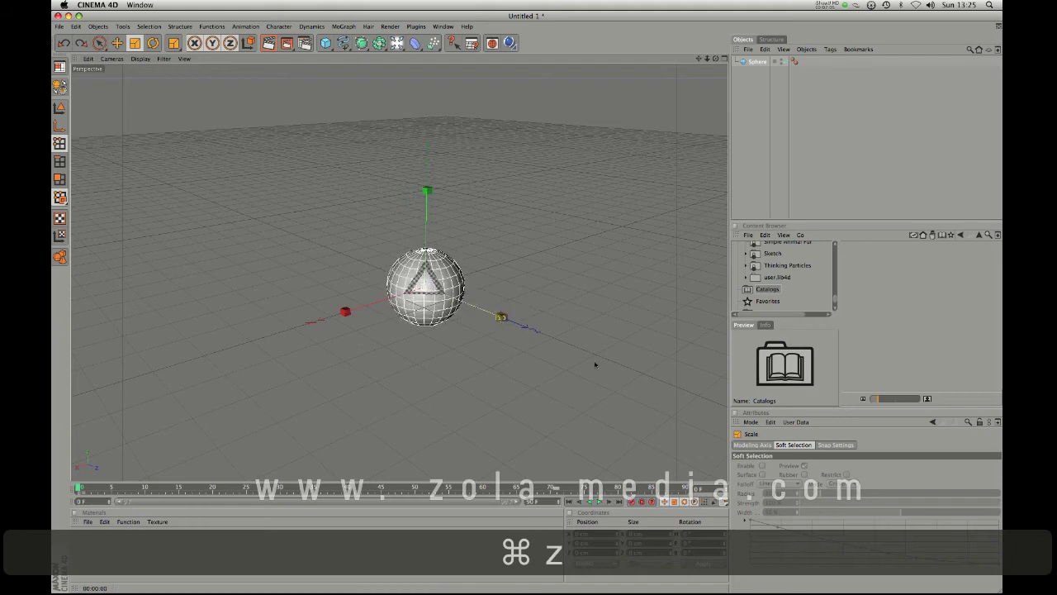
pyautogui.press('super+z')
pyautogui.moveTo(343, 318); pyautogui.dragTo(189, 384)
pyautogui.press('super+z')
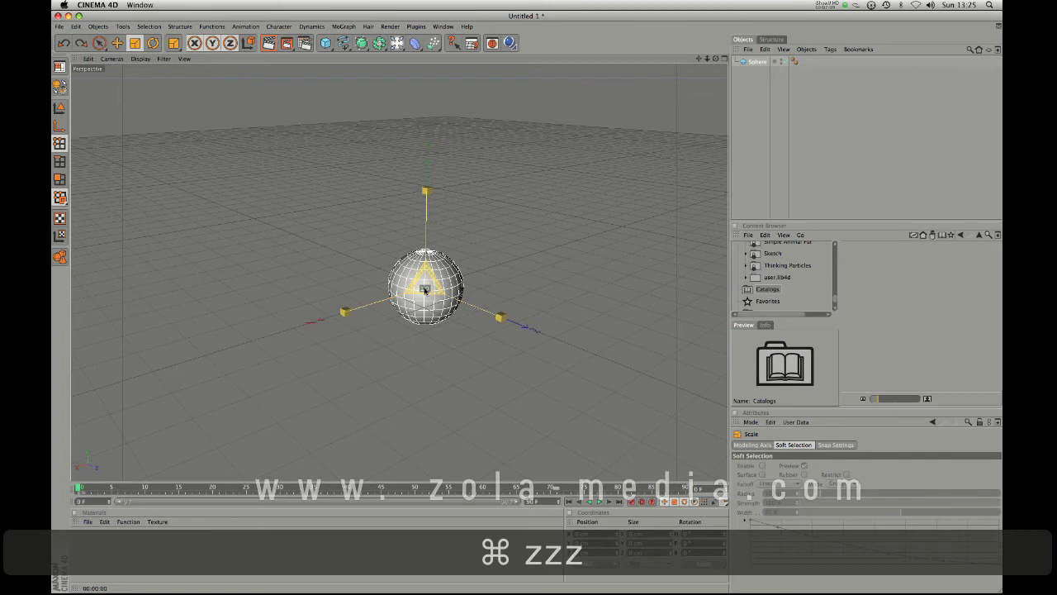
pyautogui.press('super+z')
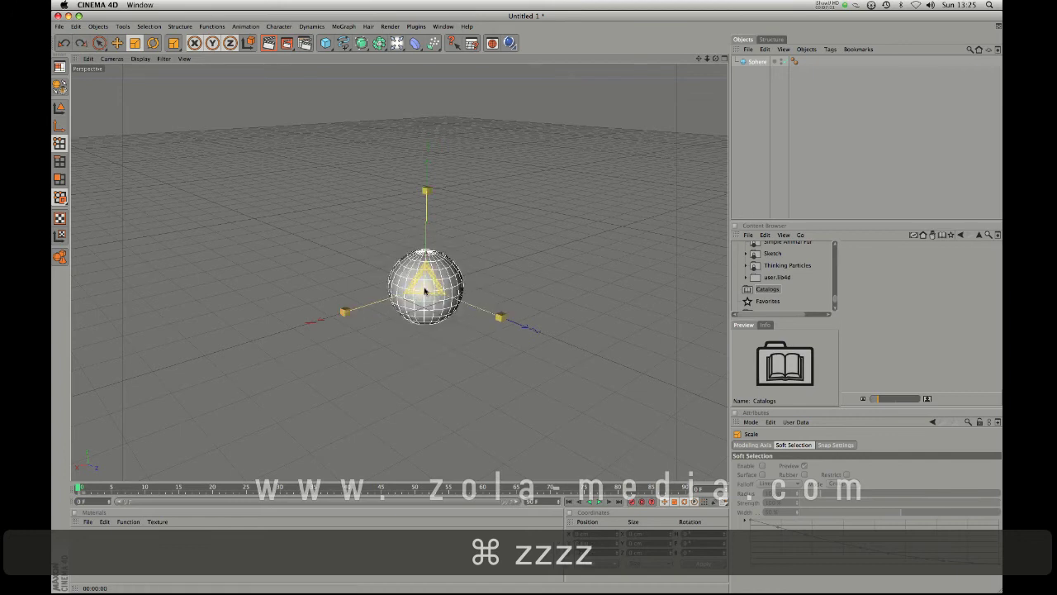
# - Scale the sphere down and up freehand, leaving it slightly larger than its original size
pyautogui.moveTo(713, 206); pyautogui.dragTo(698, 207)
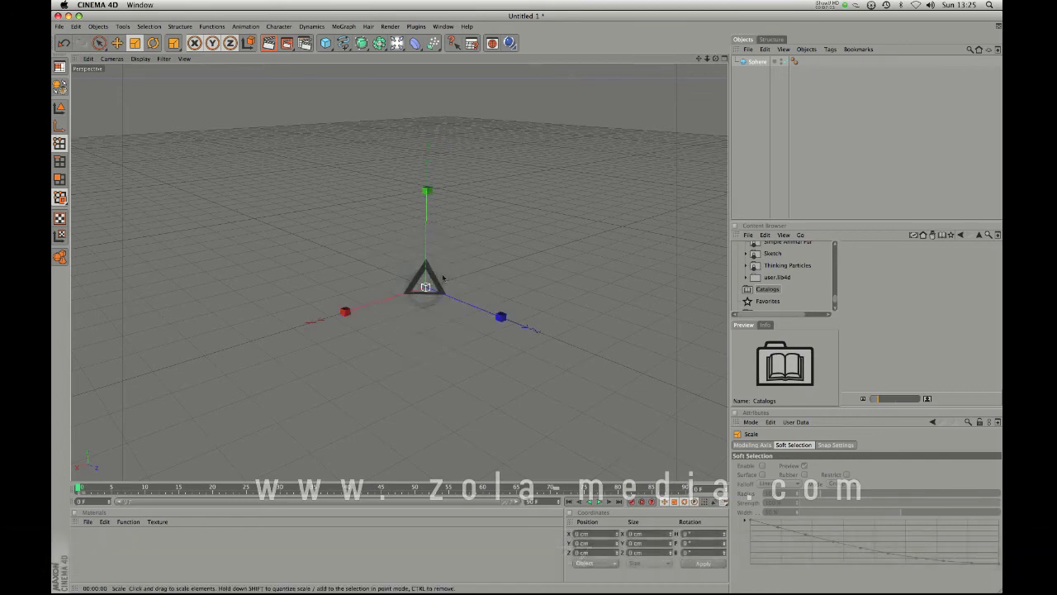
pyautogui.moveTo(606, 260); pyautogui.dragTo(331, 319)
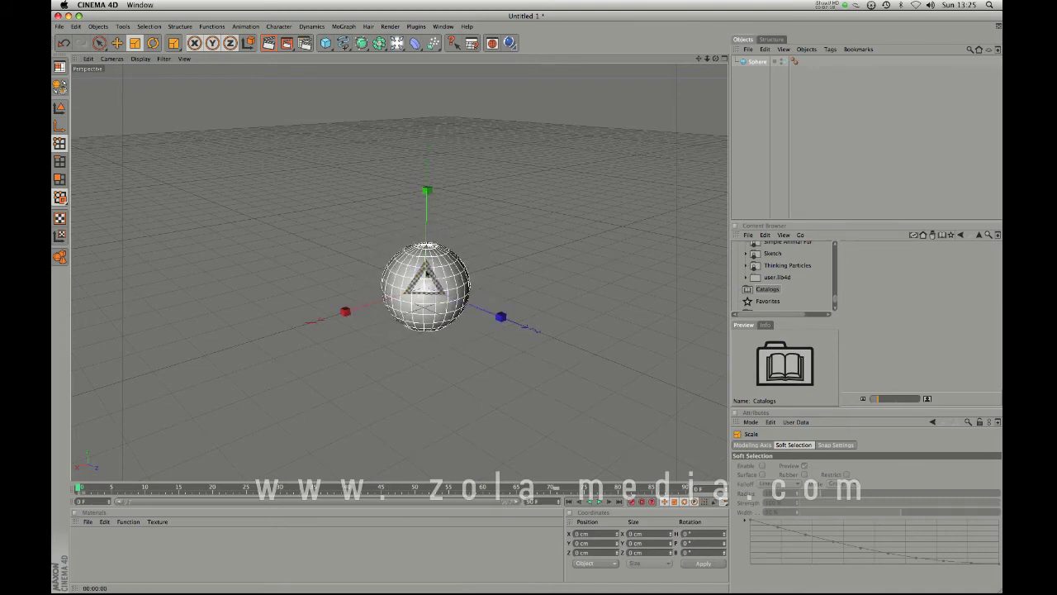
pyautogui.moveTo(426, 278); pyautogui.dragTo(426, 277)
pyautogui.moveTo(393, 326); pyautogui.dragTo(526, 226)
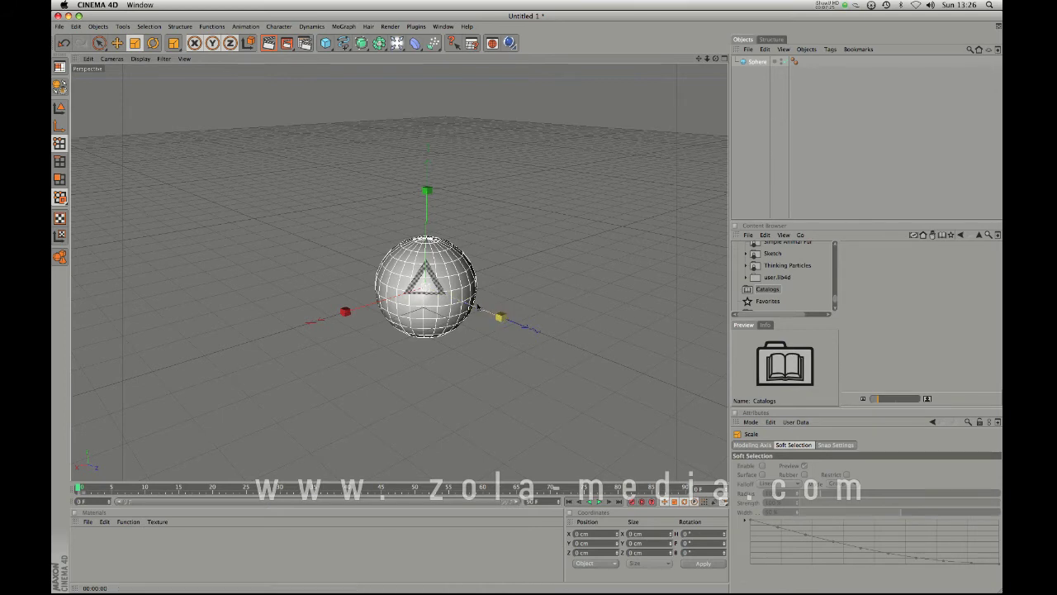
# - Replace the sphere with a cube primitive and scale it uniformly to about 214.5 cm per side
pyautogui.press('BackSpace')
pyautogui.press('BackSpace')
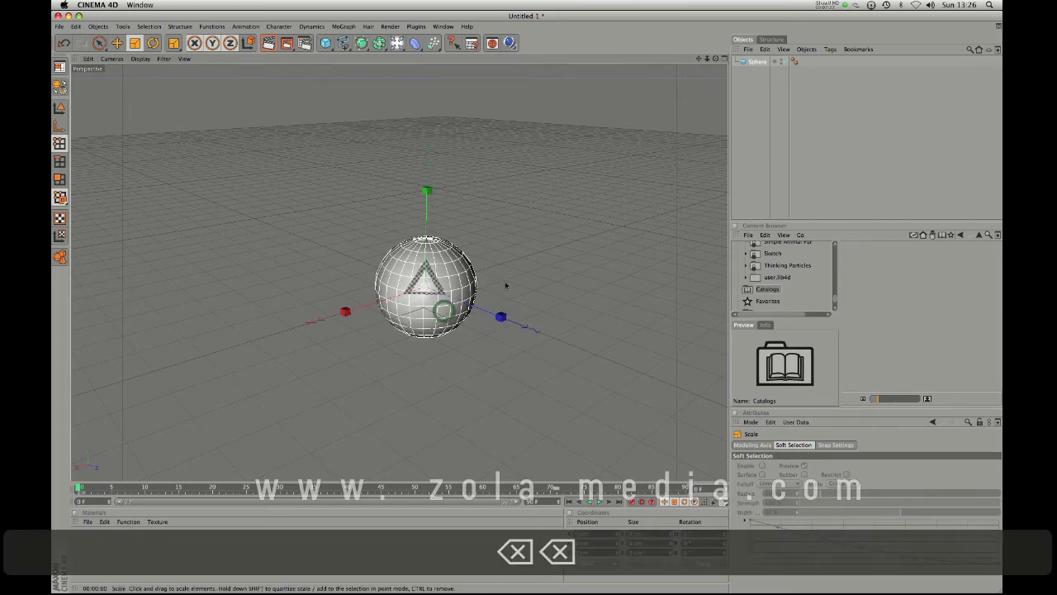
pyautogui.press('BackSpace')
pyautogui.moveTo(325, 43); pyautogui.dragTo(350, 48)
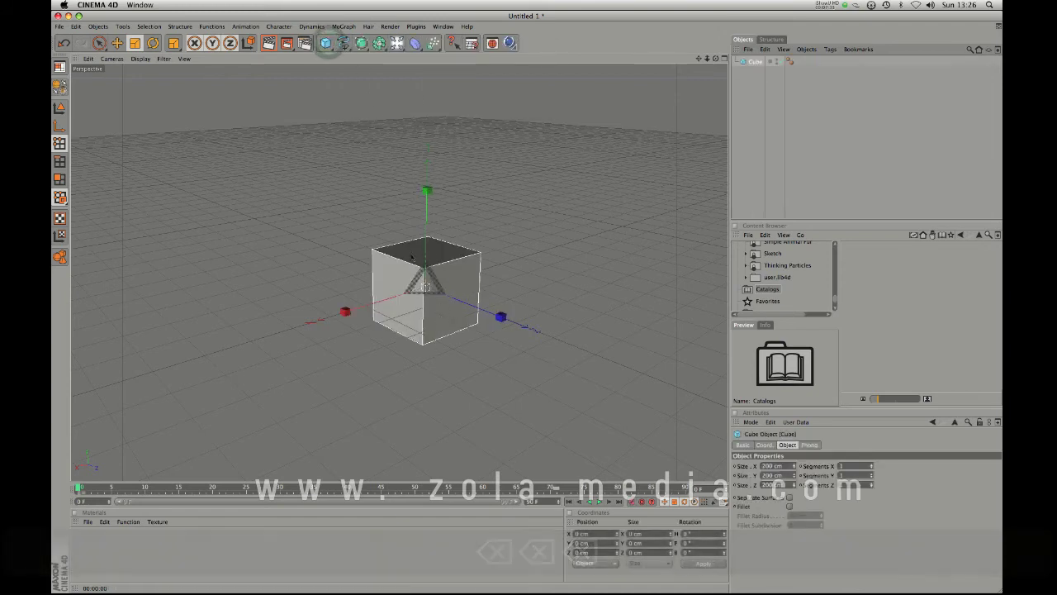
pyautogui.moveTo(500, 317); pyautogui.dragTo(611, 355)
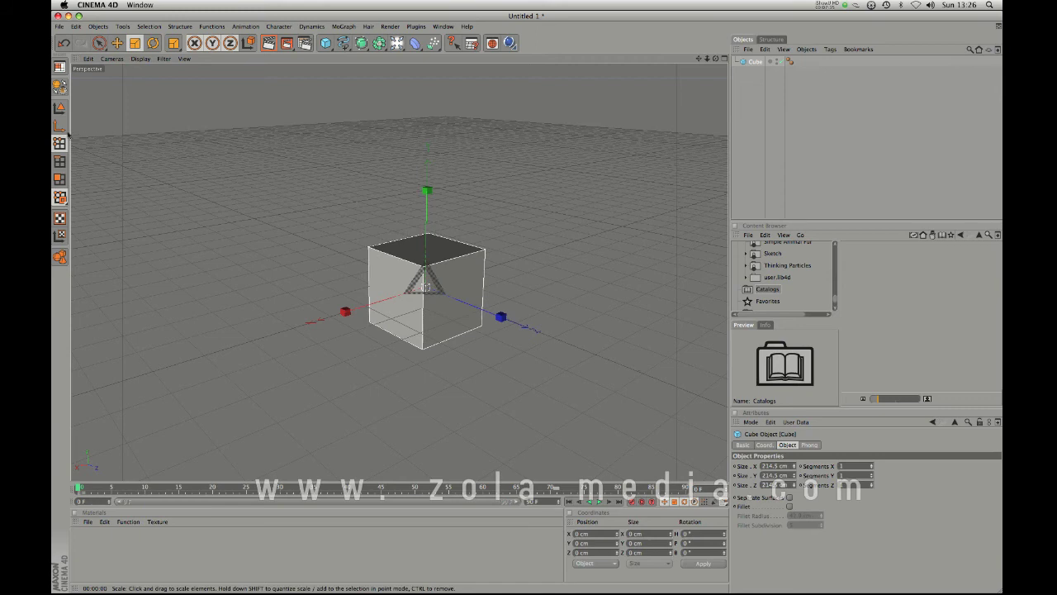
# - Switch to model mode, and try resizing the cube by its Y and Z handles before undoing the changes
pyautogui.click(59, 108)
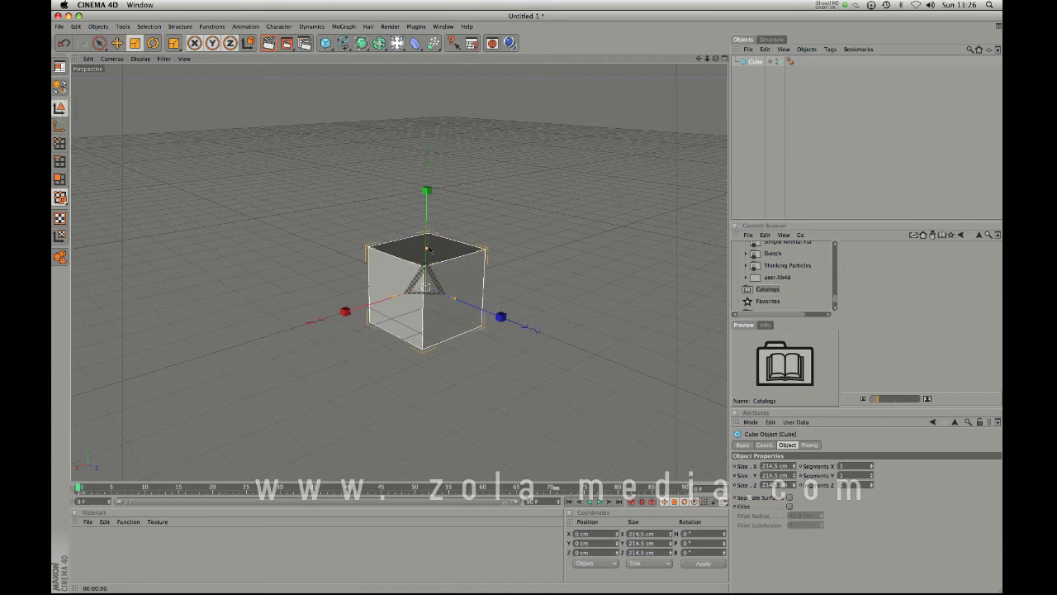
pyautogui.moveTo(427, 250)
pyautogui.mouseDown()
pyautogui.moveTo(425, 193)
pyautogui.moveTo(397, 254)
pyautogui.moveTo(423, 236)
pyautogui.mouseUp()
pyautogui.moveTo(455, 299); pyautogui.dragTo(341, 360)
pyautogui.press('super+z')
pyautogui.press('super+z')
pyautogui.press('super+z')
# - Try rotating the cube around different axes with the Rotate tool and undo each rotation
pyautogui.click(118, 44)
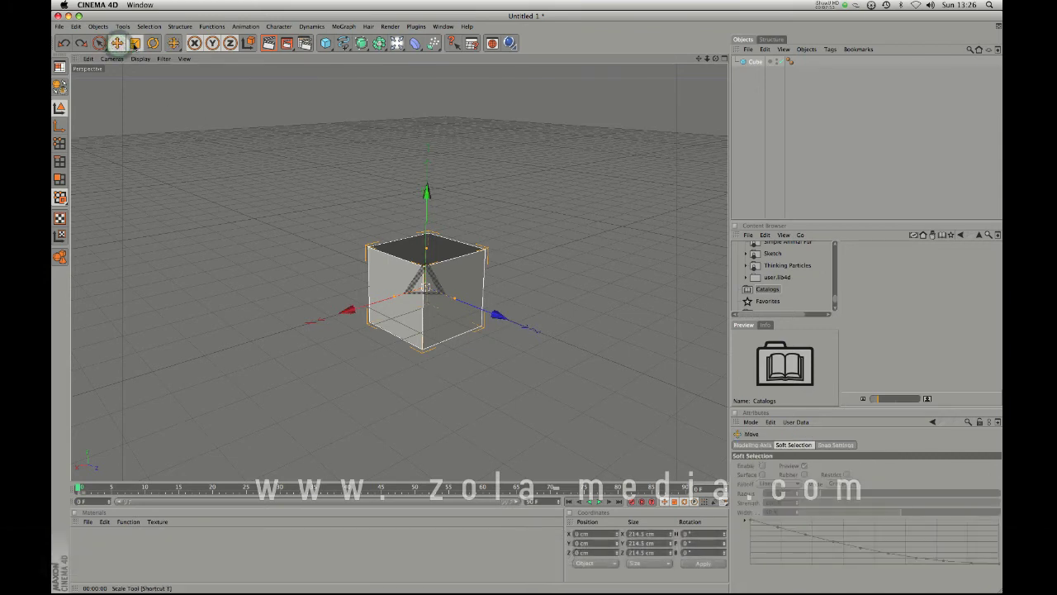
pyautogui.click(152, 43)
pyautogui.moveTo(408, 300); pyautogui.dragTo(465, 346)
pyautogui.press('super+z')
pyautogui.press('super+z')
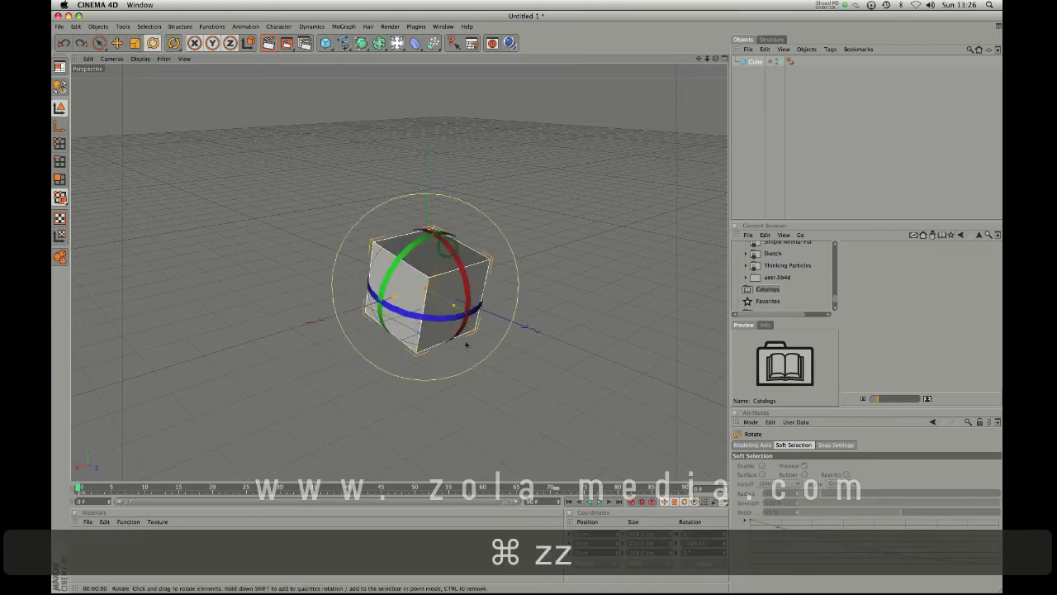
pyautogui.moveTo(432, 307); pyautogui.dragTo(523, 257)
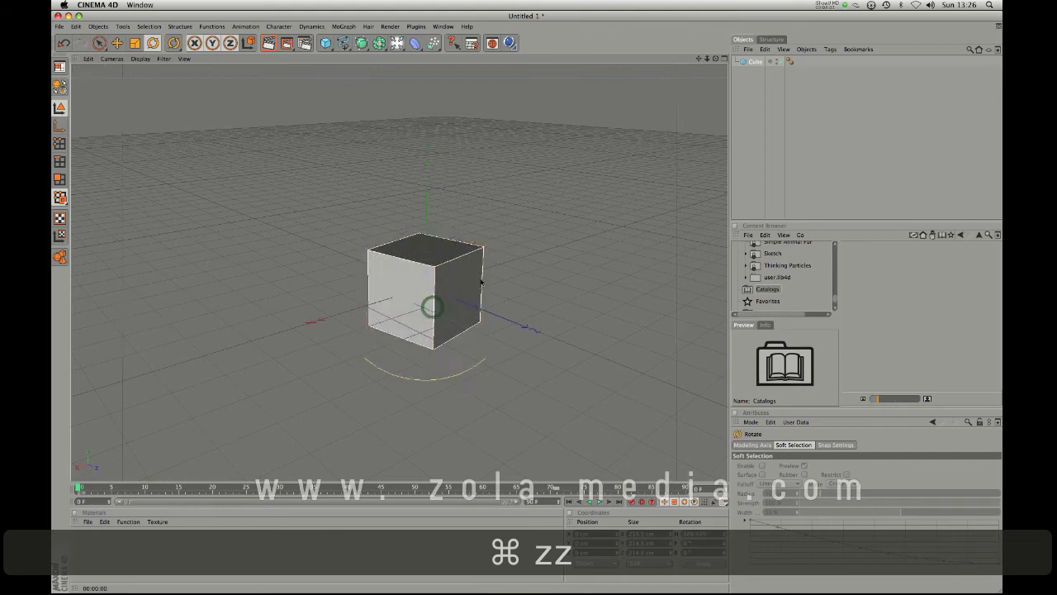
pyautogui.press('super+z')
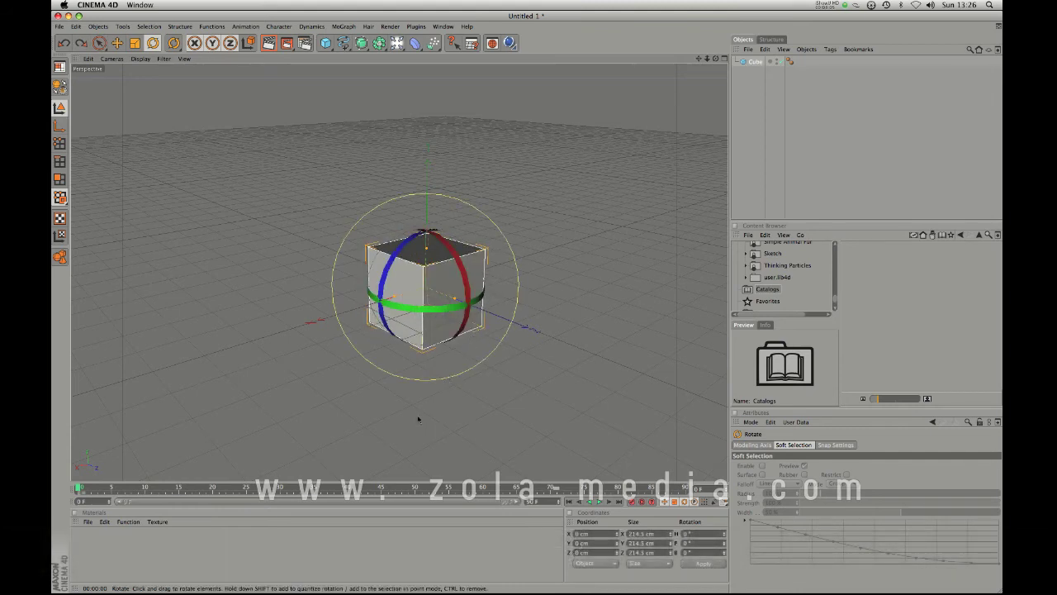
# - Try moving the cube along its X axis with the Move tool and undo the move
pyautogui.press('e')
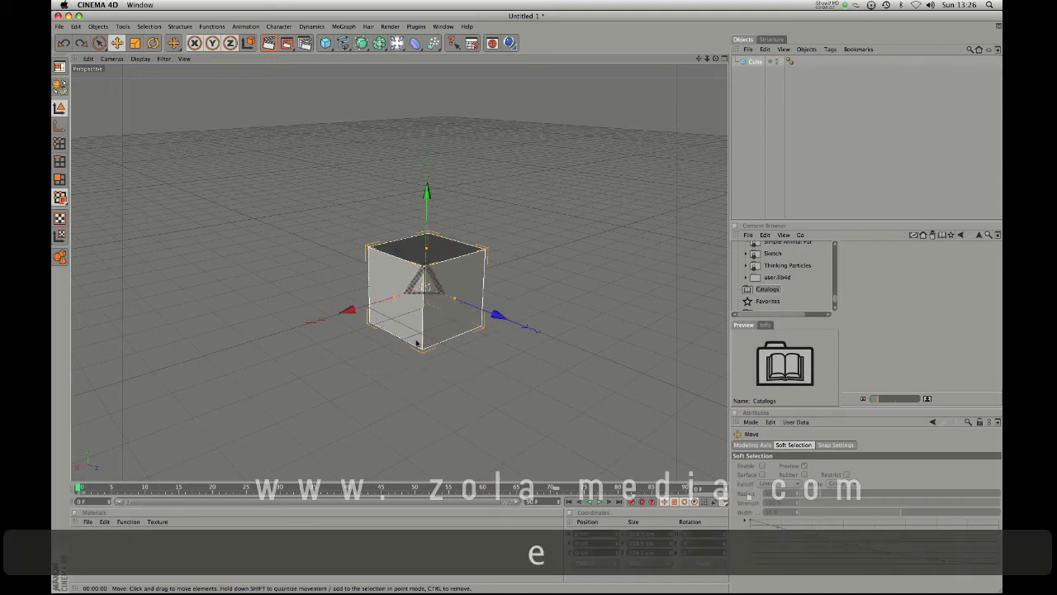
pyautogui.moveTo(364, 305); pyautogui.dragTo(357, 335)
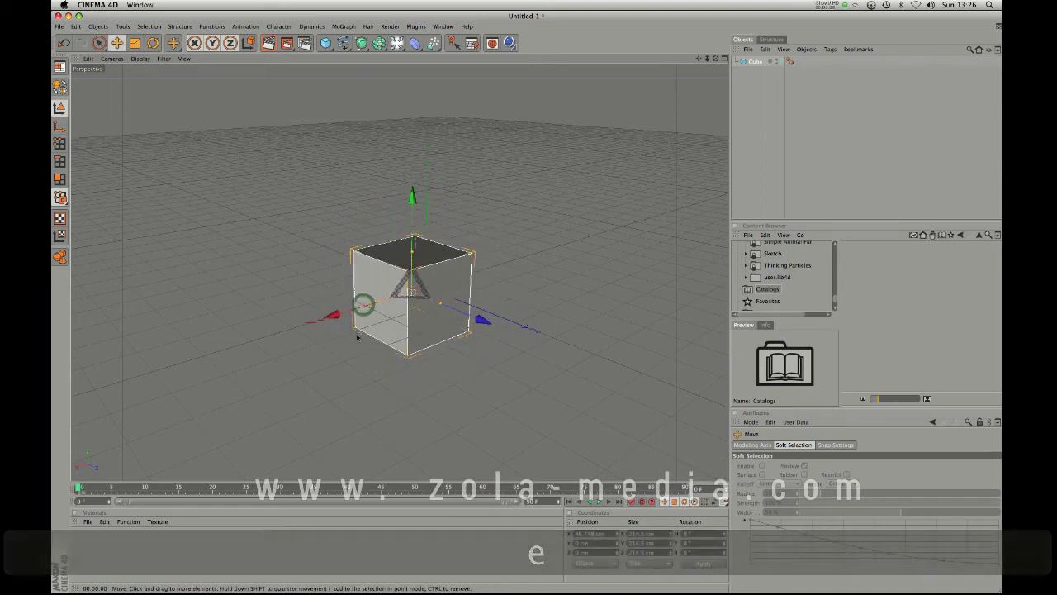
pyautogui.press('super+z')
# - Try the Rotate and Scale tools on the cube and undo the changes
pyautogui.press('r')
pyautogui.moveTo(388, 276); pyautogui.dragTo(563, 239)
pyautogui.press('super+z')
pyautogui.press('t')
pyautogui.press('super+z')
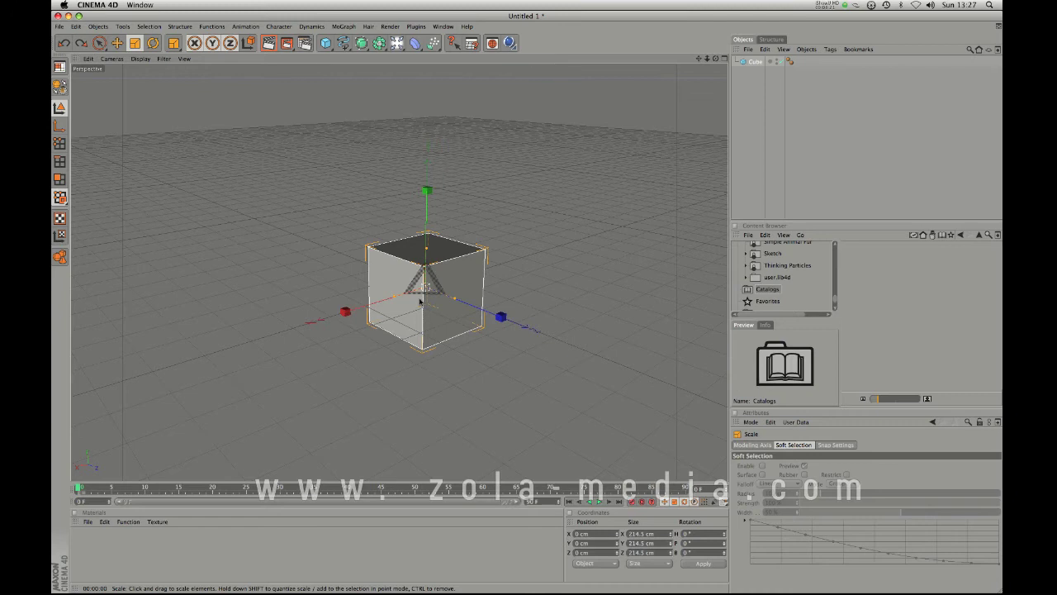
# - Try moving the cube freely with the Move tool and undo the move
pyautogui.press('e')
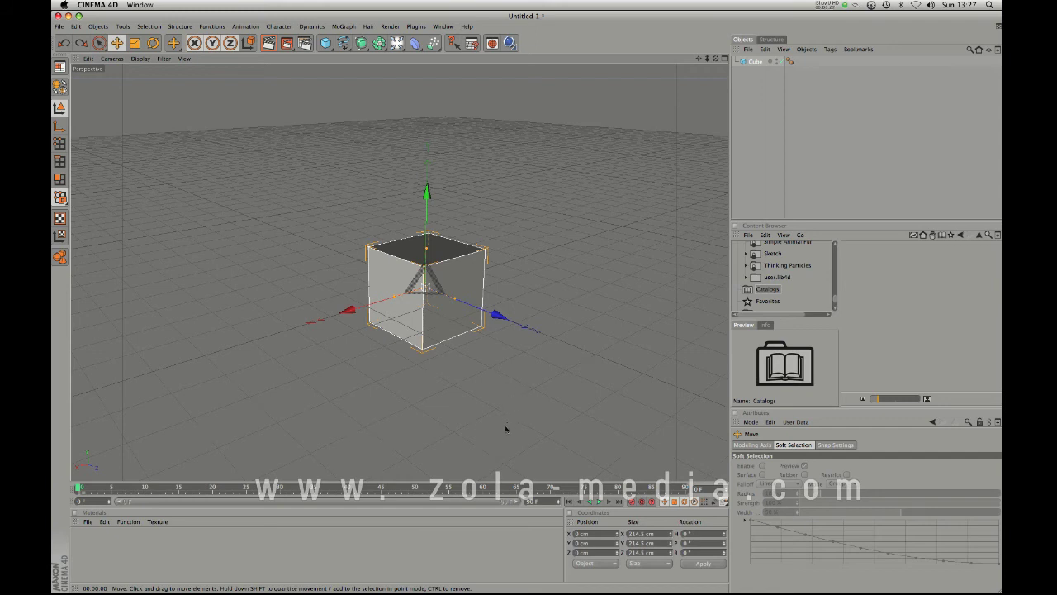
pyautogui.moveTo(512, 345); pyautogui.dragTo(492, 378)
pyautogui.press('super+z')
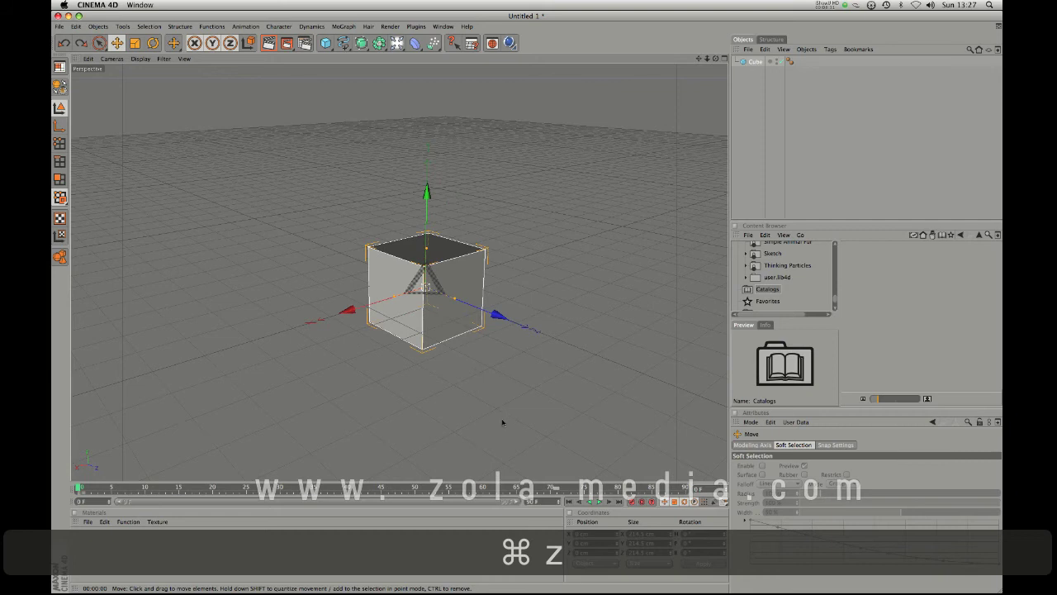
# - Examine the cube from different distances and angles by panning, zooming and orbiting the perspective view
pyautogui.press('1')
pyautogui.press('1')
pyautogui.press('1')
pyautogui.press('1')
pyautogui.press('1')
pyautogui.press('1')
pyautogui.press('1')
pyautogui.press('1')
pyautogui.press('1')
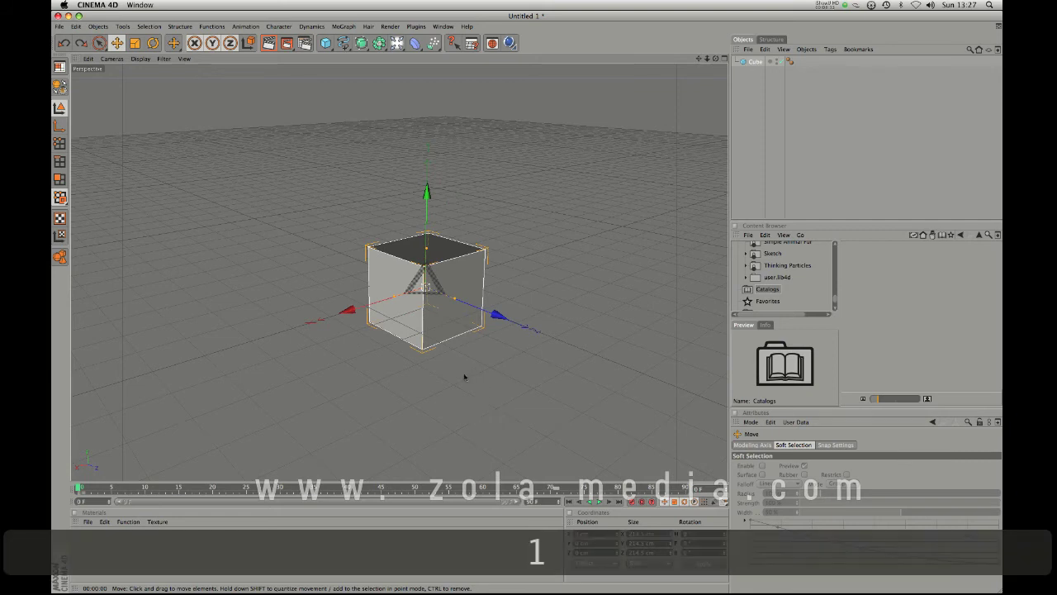
pyautogui.moveTo(439, 366); pyautogui.dragTo(315, 352)
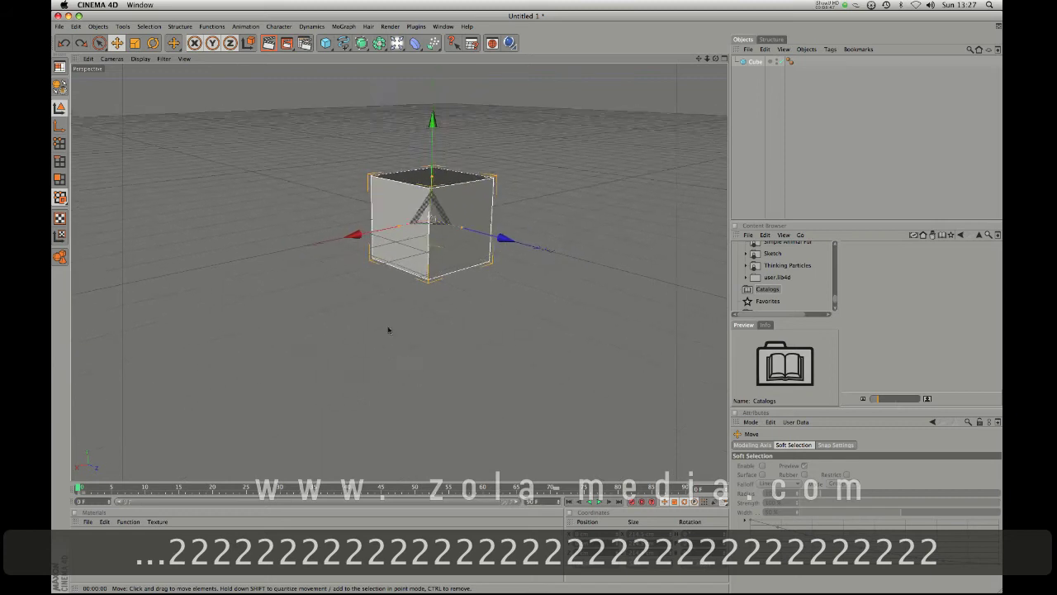
pyautogui.moveTo(540, 310); pyautogui.dragTo(451, 334)
pyautogui.moveTo(308, 262); pyautogui.dragTo(391, 302)
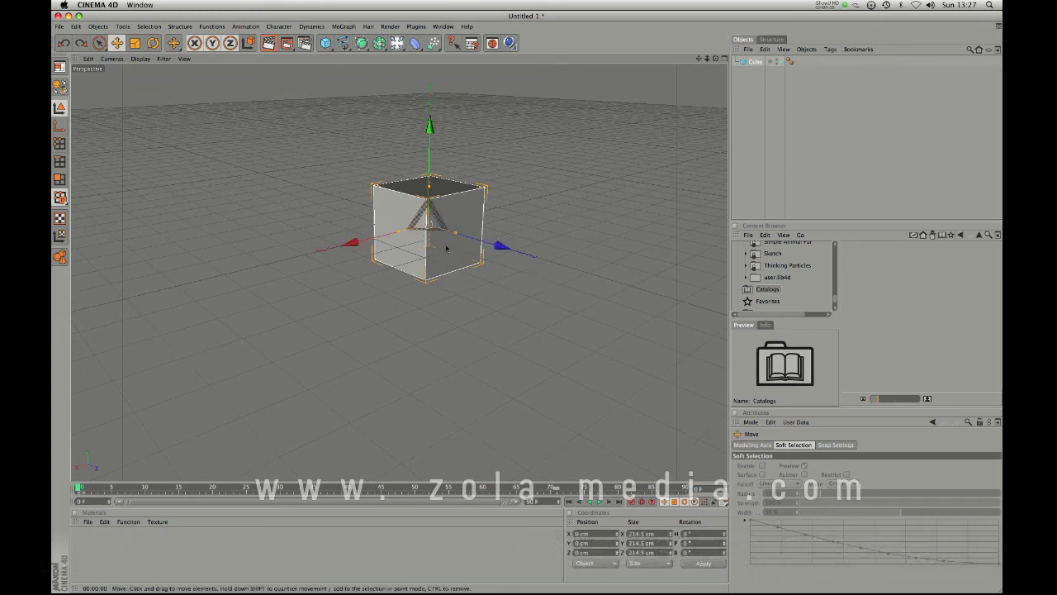
# - Delete the cube from the scene
pyautogui.press('BackSpace')
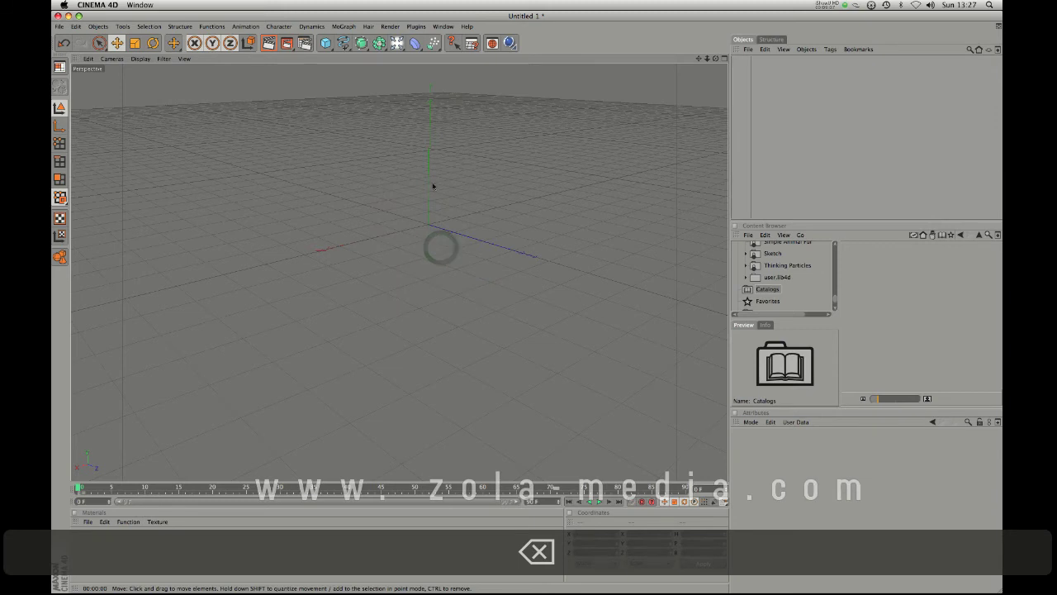
# - Try adding a Platonic and a Figure primitive to the scene, deleting each one
pyautogui.moveTo(328, 48); pyautogui.dragTo(469, 105)
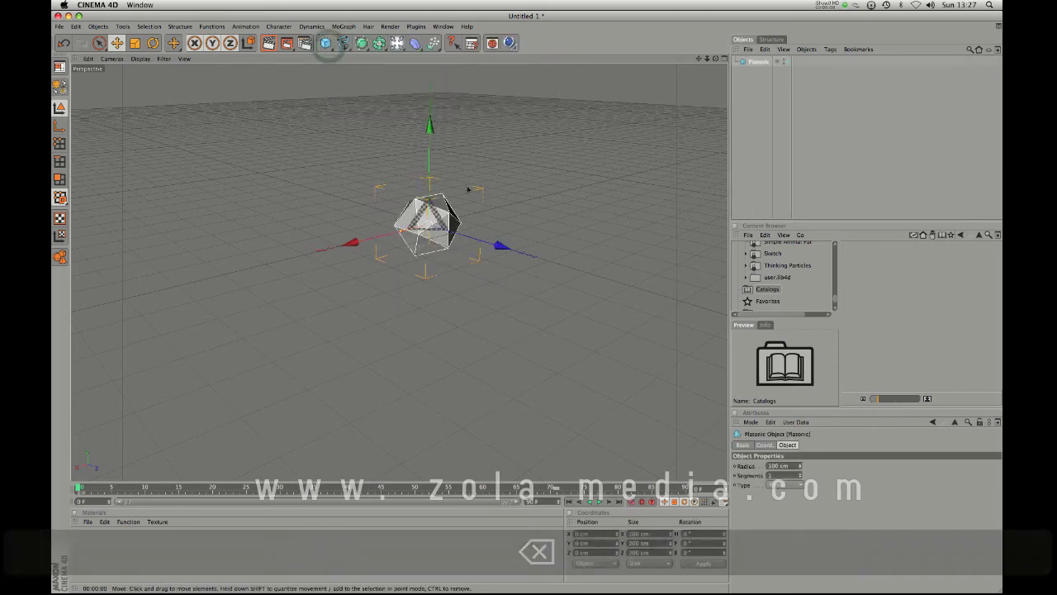
pyautogui.press('BackSpace')
pyautogui.moveTo(331, 47); pyautogui.dragTo(453, 114)
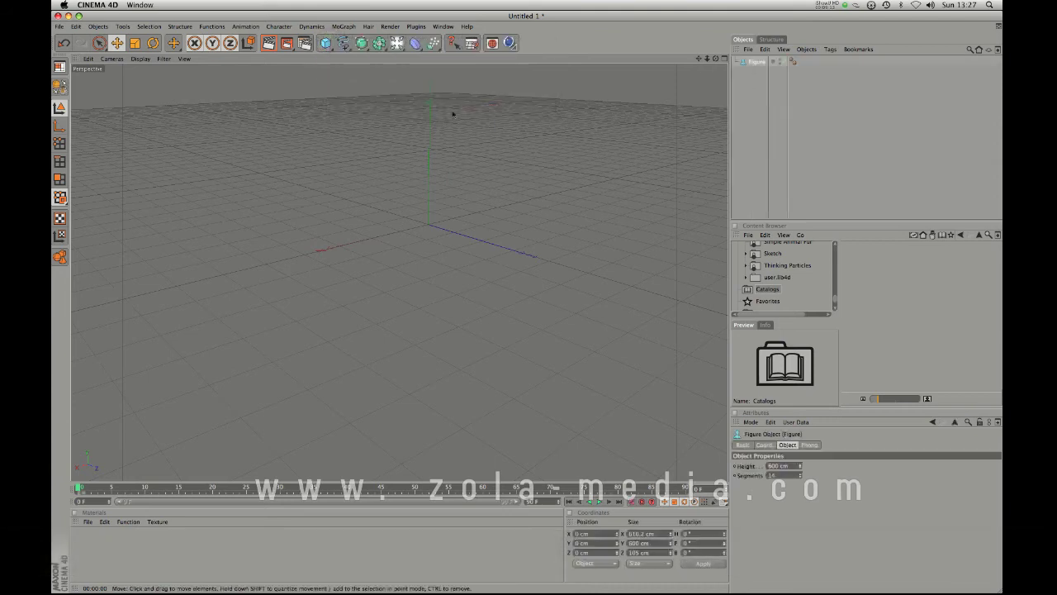
pyautogui.moveTo(391, 235)
pyautogui.mouseDown()
pyautogui.moveTo(383, 238)
pyautogui.moveTo(396, 234)
pyautogui.mouseUp()
pyautogui.press('super+z')
pyautogui.press('BackSpace')
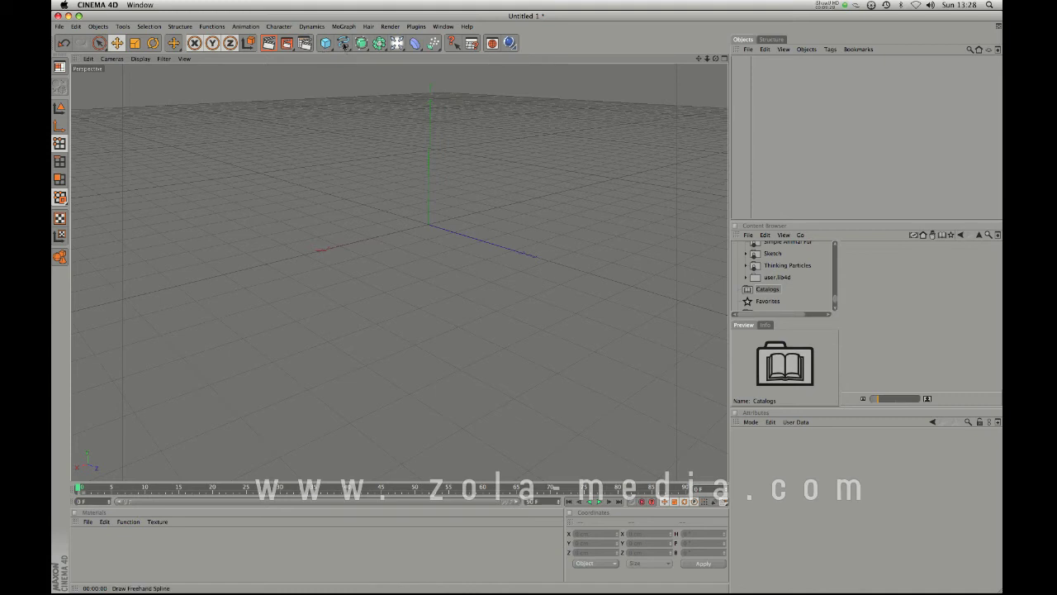
# - Switch to the four-view layout and draw a wavy Bezier spline across the Top view along the X axis
pyautogui.click(342, 43)
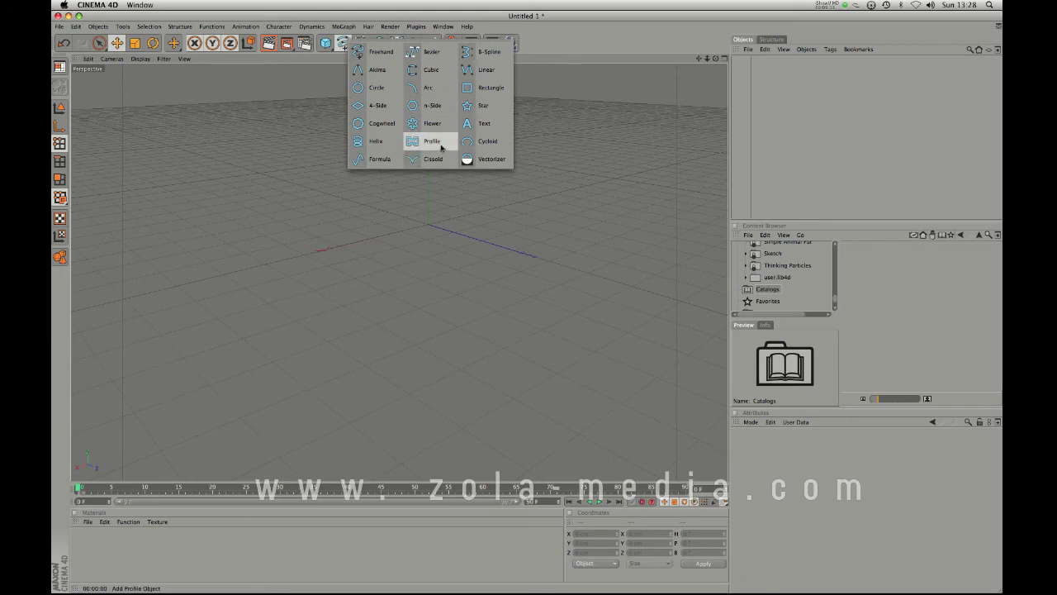
pyautogui.click(420, 54)
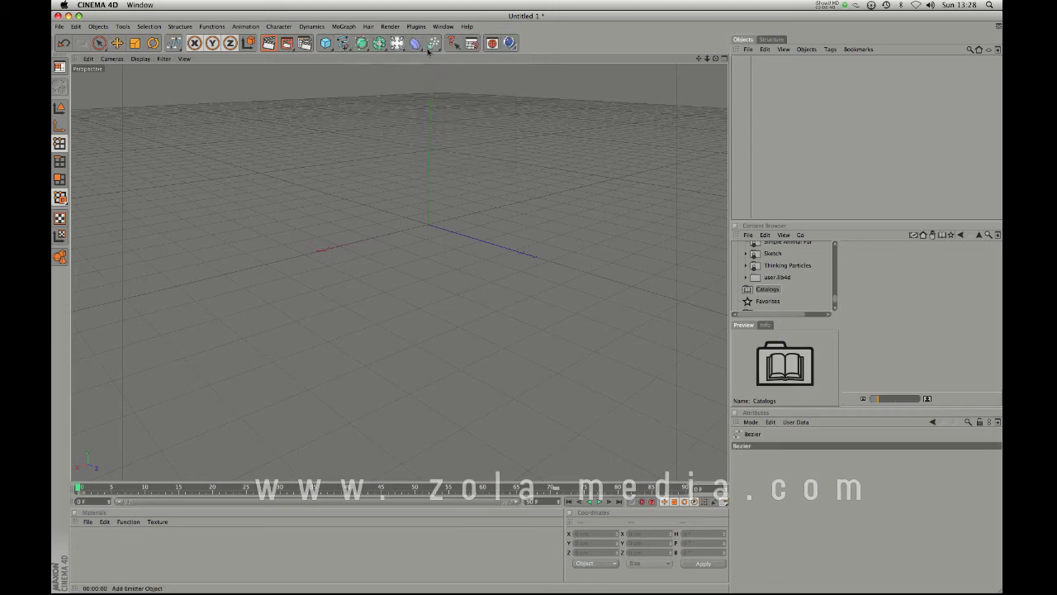
pyautogui.middleClick(377, 180)
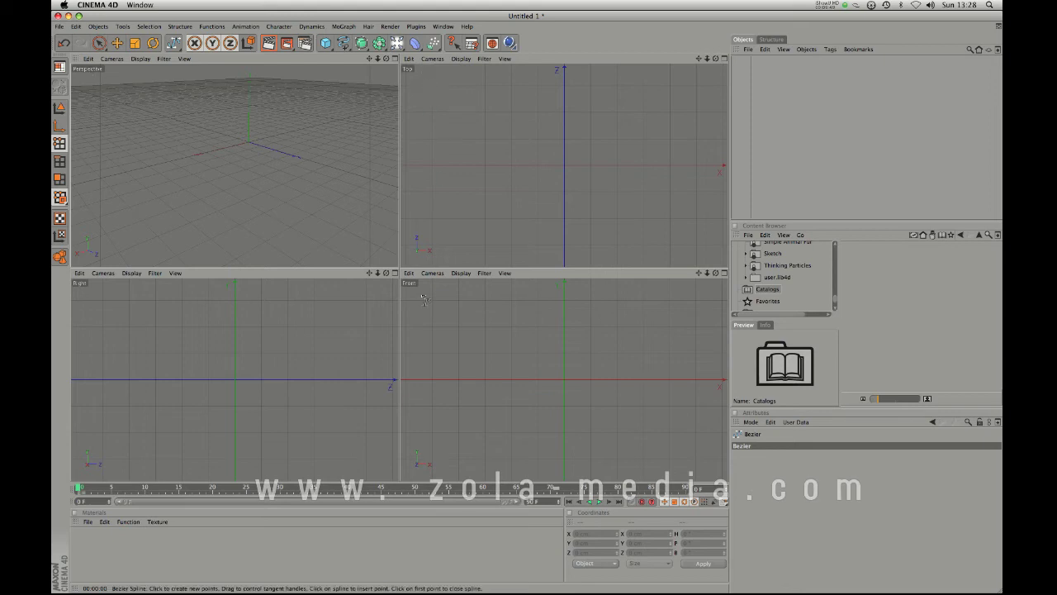
pyautogui.moveTo(460, 171); pyautogui.dragTo(537, 180)
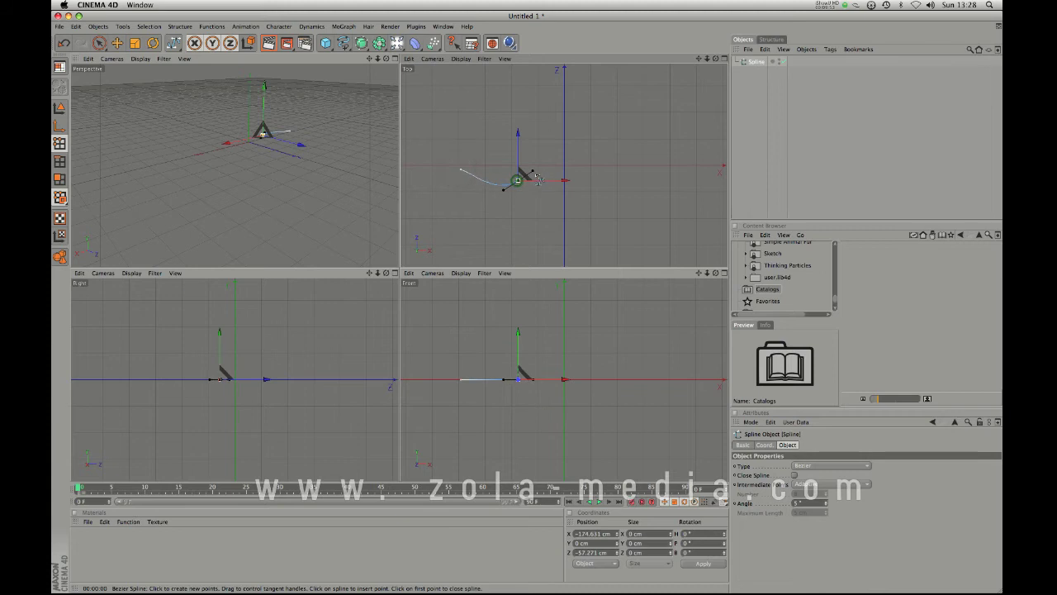
pyautogui.moveTo(564, 139); pyautogui.dragTo(589, 153)
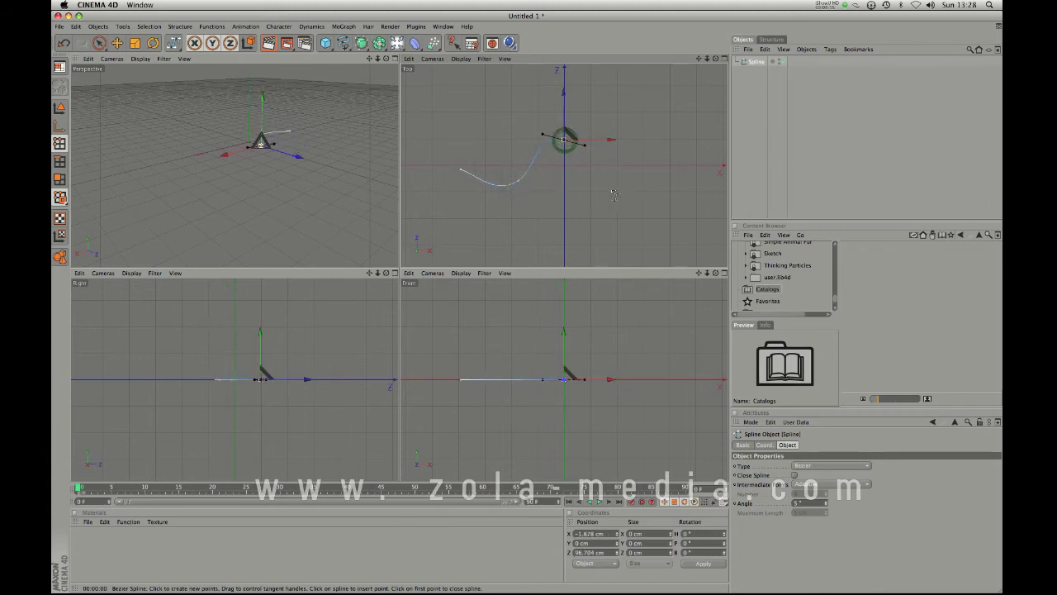
pyautogui.moveTo(602, 192); pyautogui.dragTo(629, 191)
pyautogui.moveTo(656, 154); pyautogui.dragTo(685, 164)
pyautogui.moveTo(688, 228); pyautogui.dragTo(661, 238)
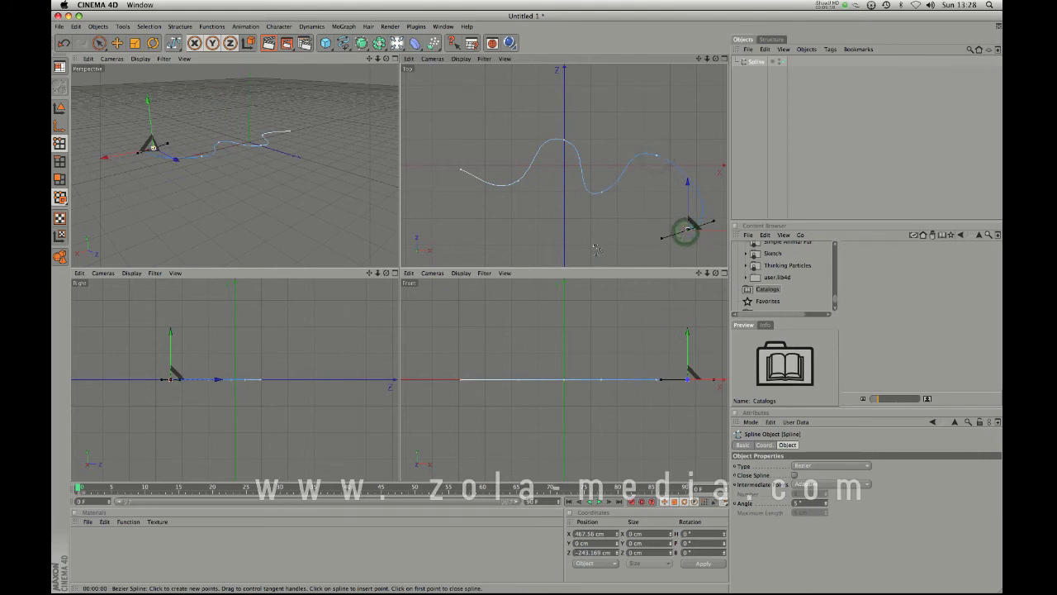
# - Extend the Bezier spline around its wavy section as an open outer loop, and deselect its points with the Move tool
pyautogui.moveTo(592, 240); pyautogui.dragTo(571, 238)
pyautogui.moveTo(480, 229); pyautogui.dragTo(453, 249)
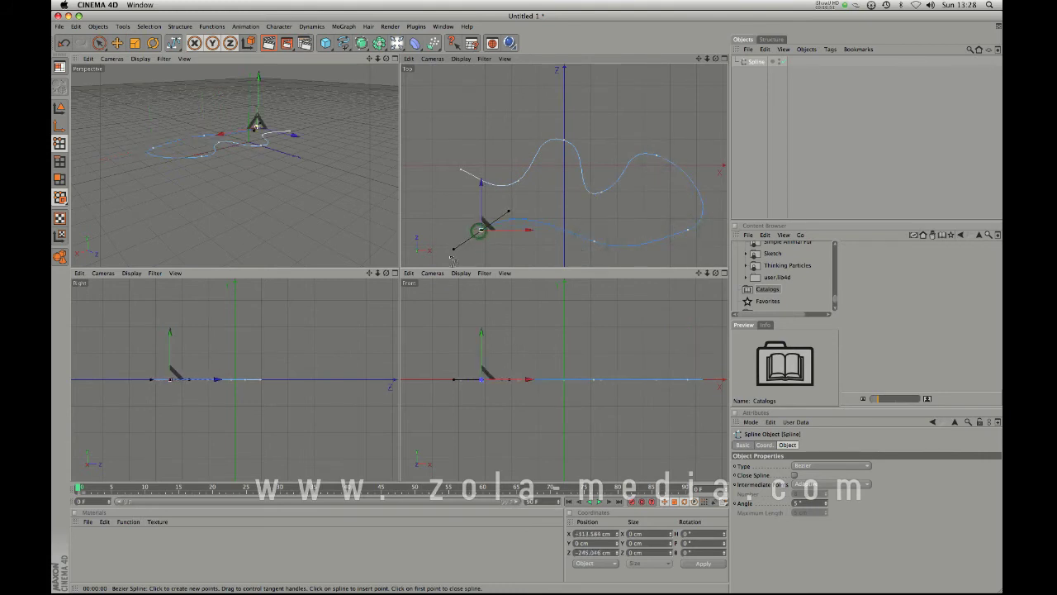
pyautogui.moveTo(426, 205); pyautogui.dragTo(421, 190)
pyautogui.moveTo(458, 130); pyautogui.dragTo(482, 119)
pyautogui.moveTo(543, 96); pyautogui.dragTo(640, 114)
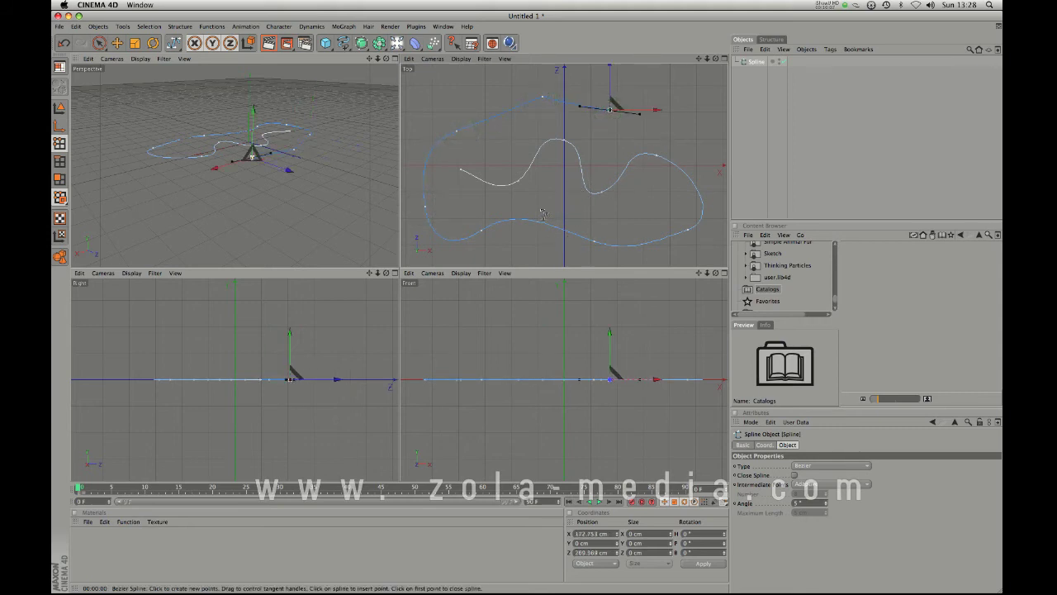
pyautogui.click(109, 46)
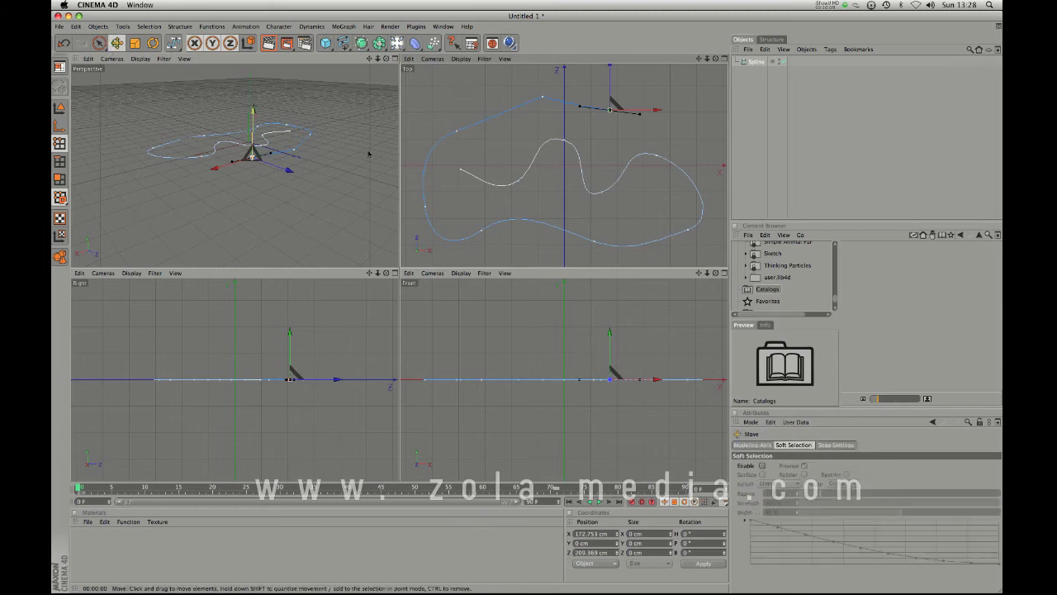
pyautogui.click(621, 147)
pyautogui.click(635, 216)
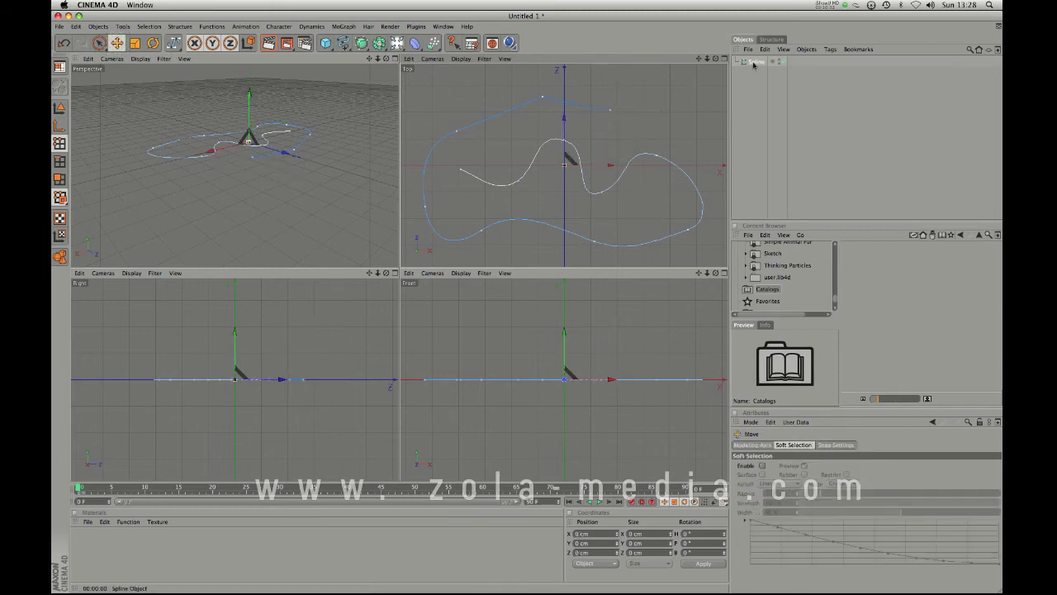
# - Add a cube primitive to the scene and select it in the object list
pyautogui.click(327, 44)
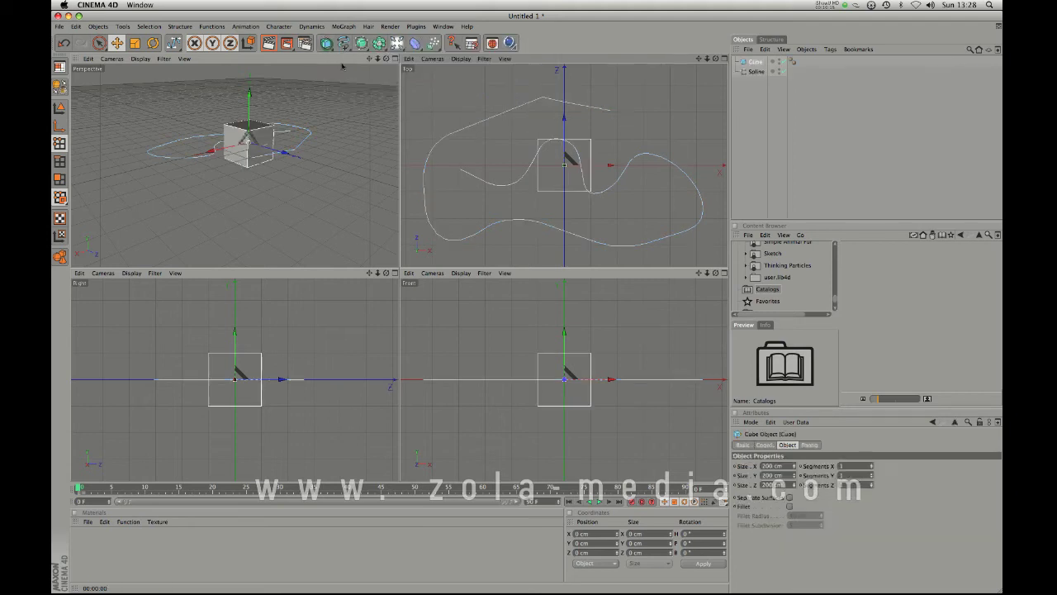
pyautogui.click(749, 63)
pyautogui.click(753, 63)
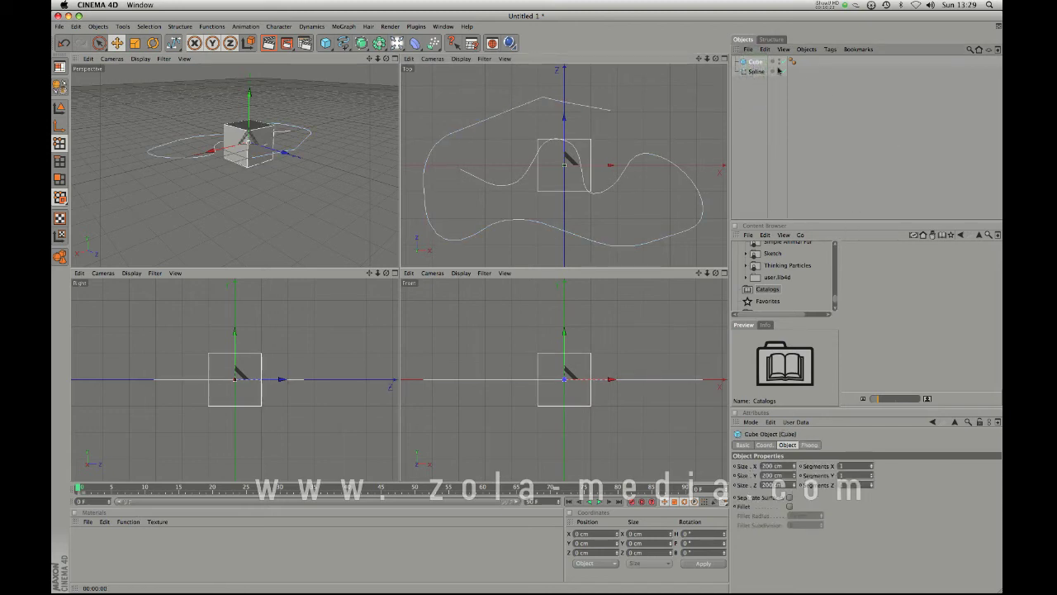
# - Enlarge the object list area slightly and bring up the Content Browser
pyautogui.click(832, 224)
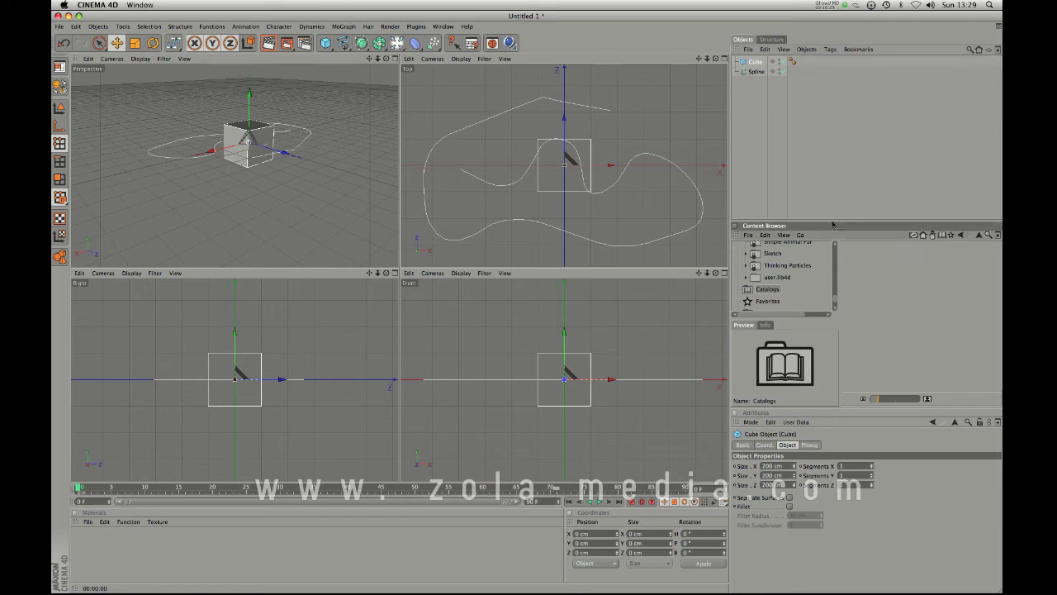
pyautogui.moveTo(832, 220); pyautogui.dragTo(832, 233)
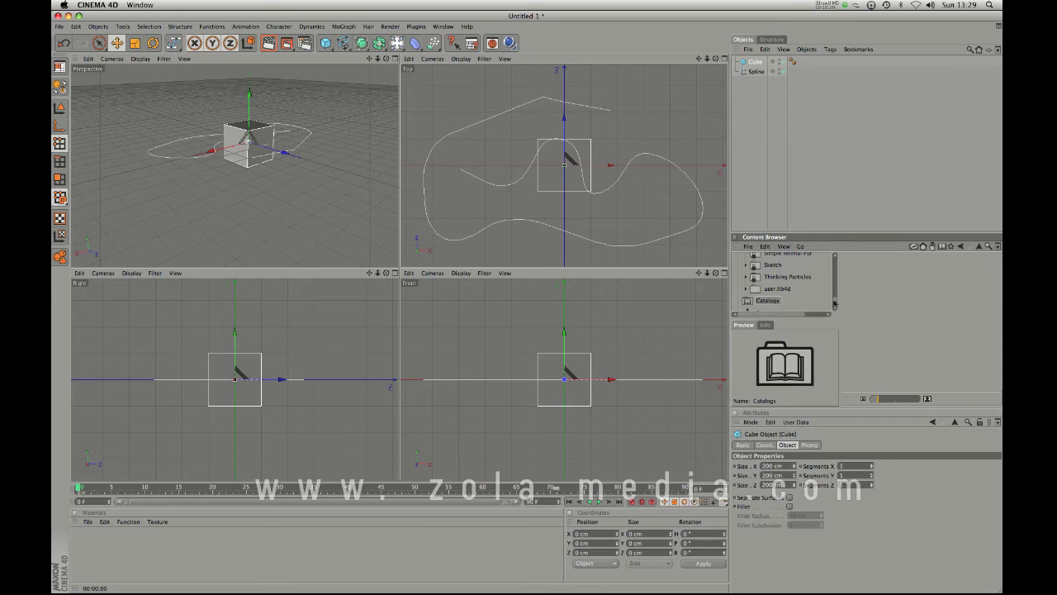
pyautogui.scroll(2, 835, 302)
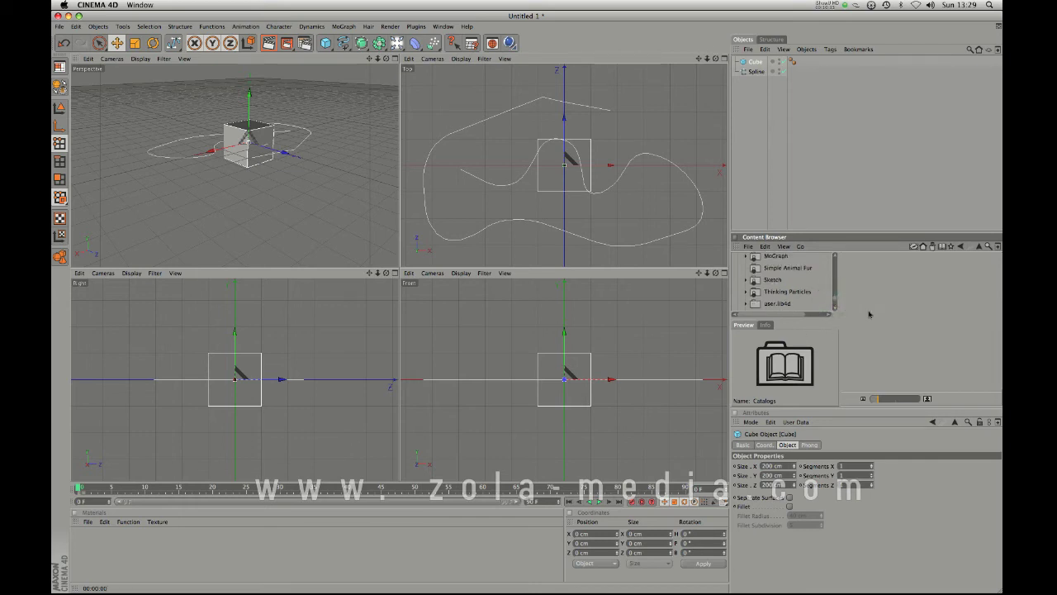
pyautogui.click(444, 27)
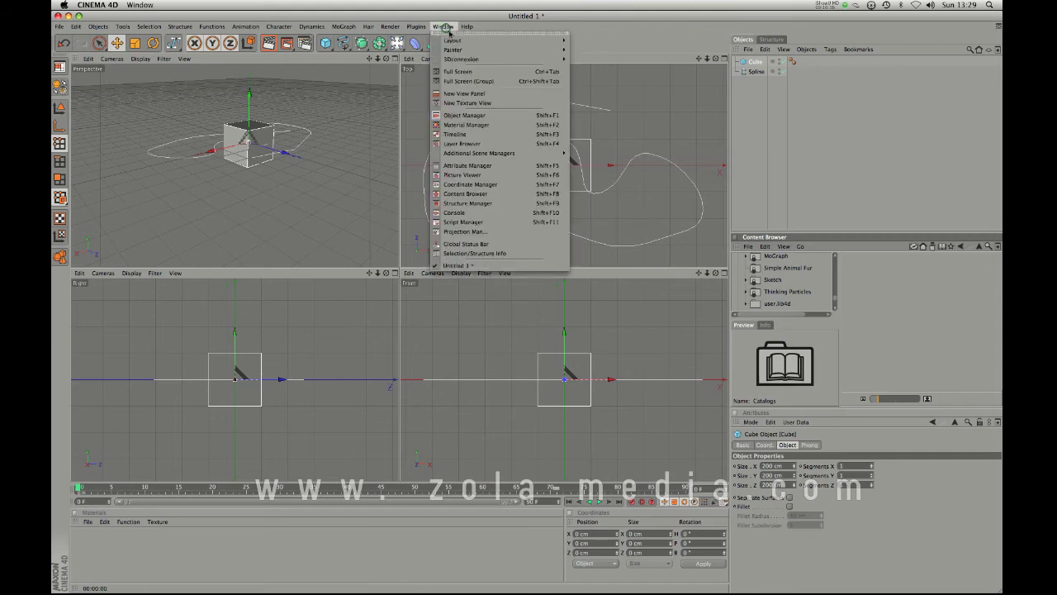
pyautogui.click(504, 194)
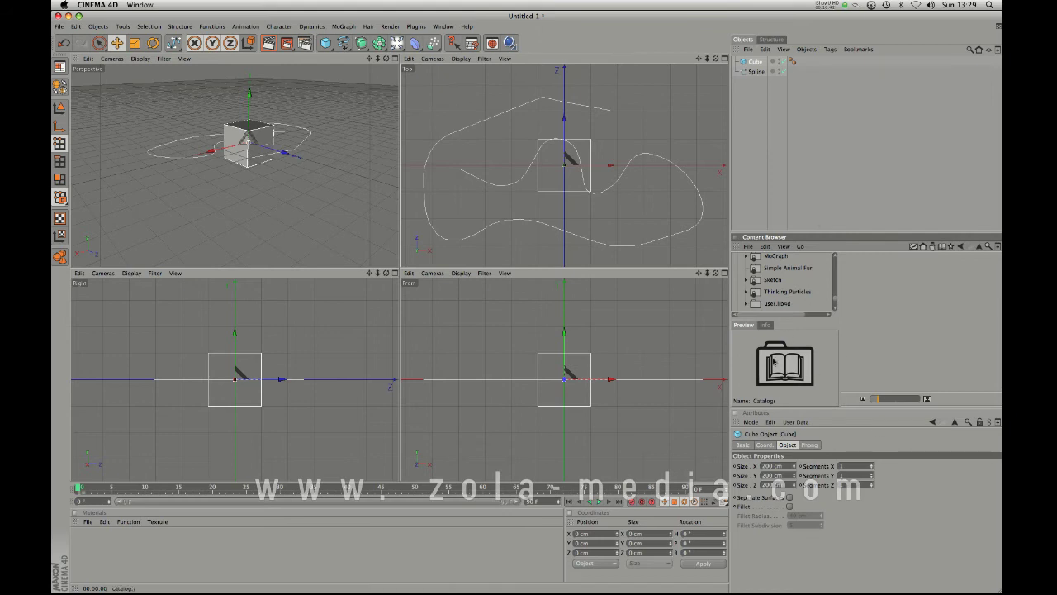
# - Preview the Bee, Foxtail and Giraffe presets in the Simple Animal Fur library
pyautogui.click(777, 268)
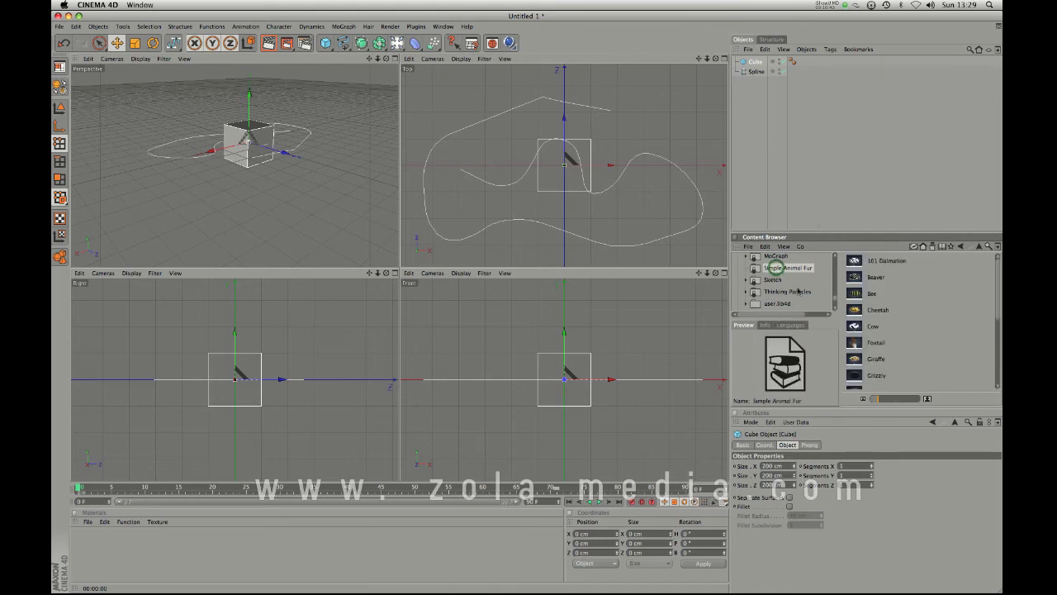
pyautogui.click(854, 293)
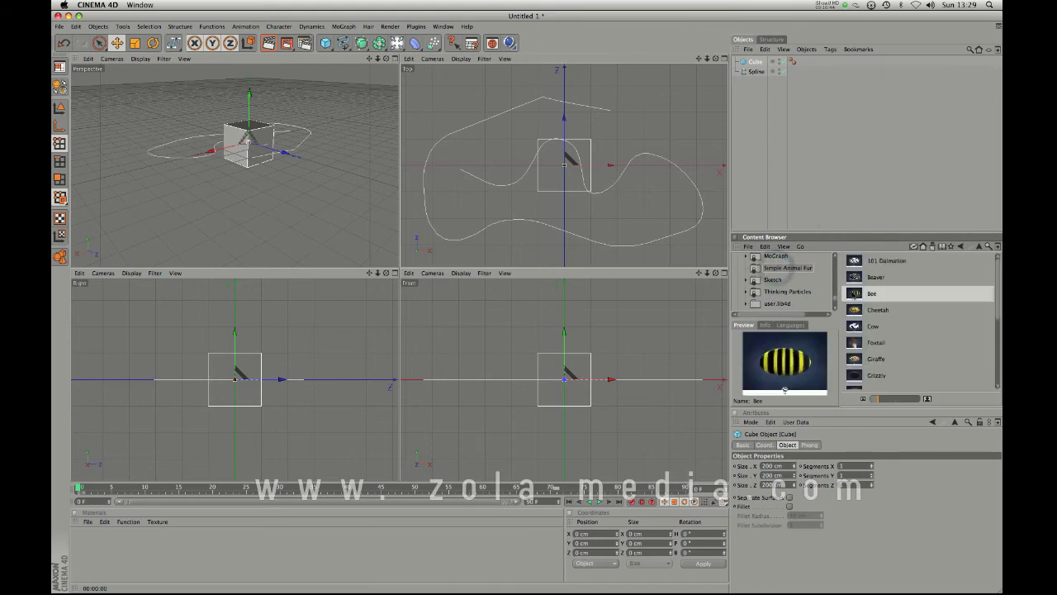
pyautogui.click(855, 343)
pyautogui.click(855, 358)
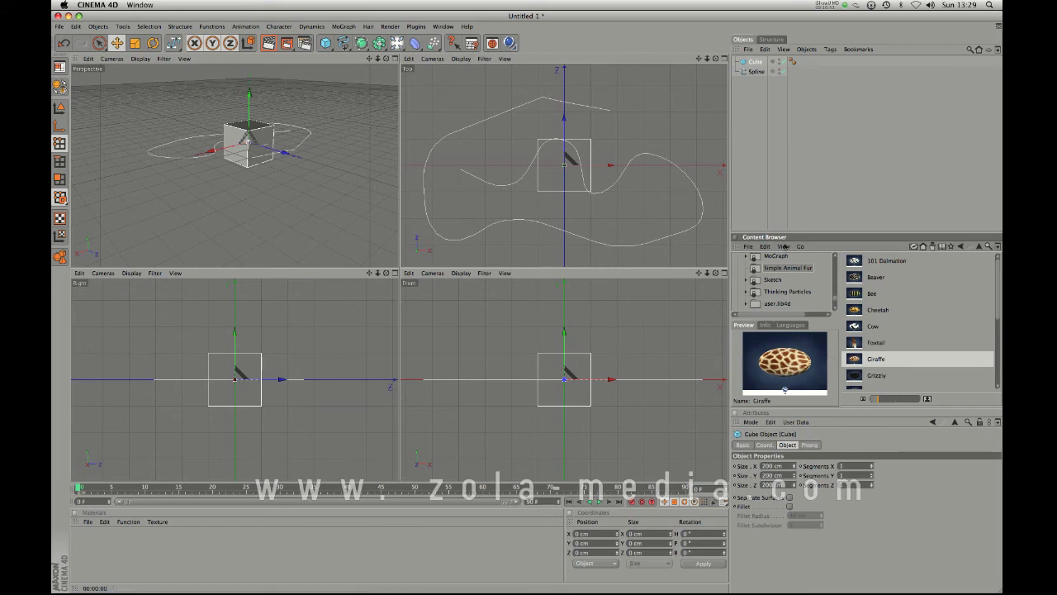
# - Delete the cube and select the Bezier spline in the perspective view
pyautogui.click(750, 63)
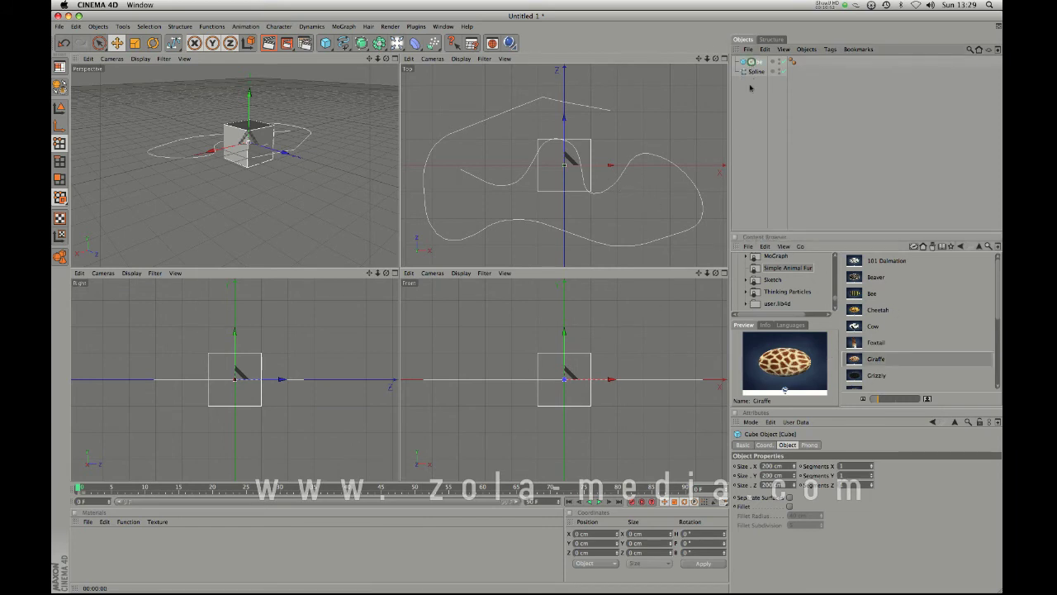
pyautogui.press('BackSpace')
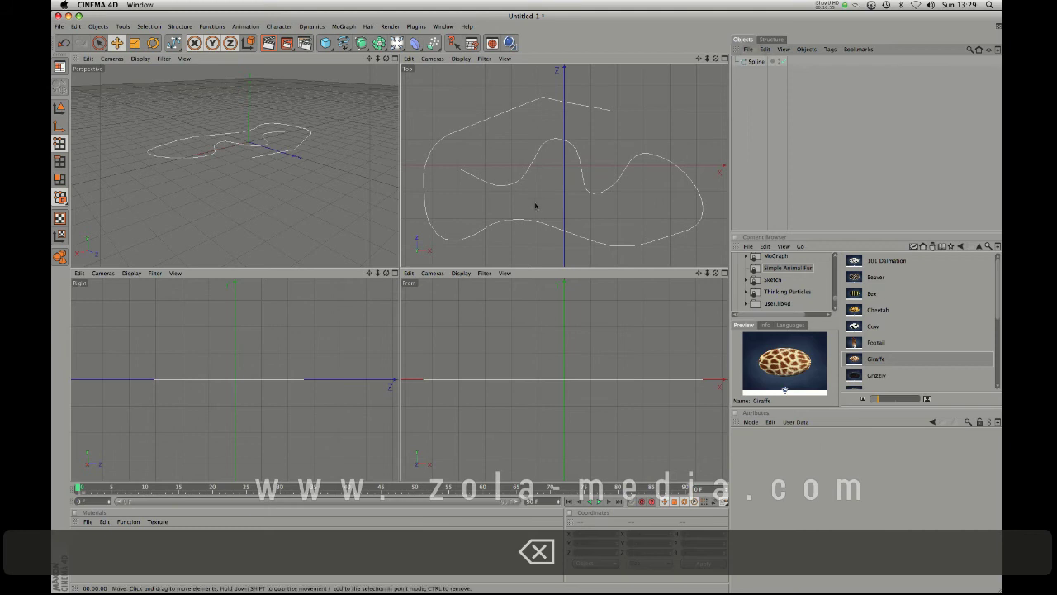
pyautogui.press('3')
pyautogui.moveTo(253, 192); pyautogui.dragTo(304, 115)
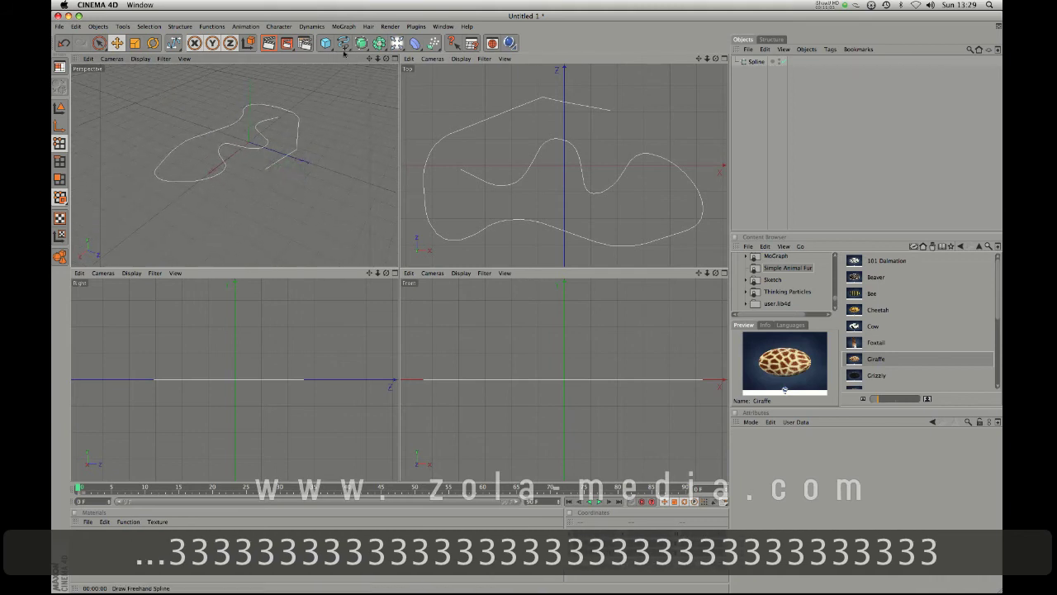
pyautogui.click(299, 145)
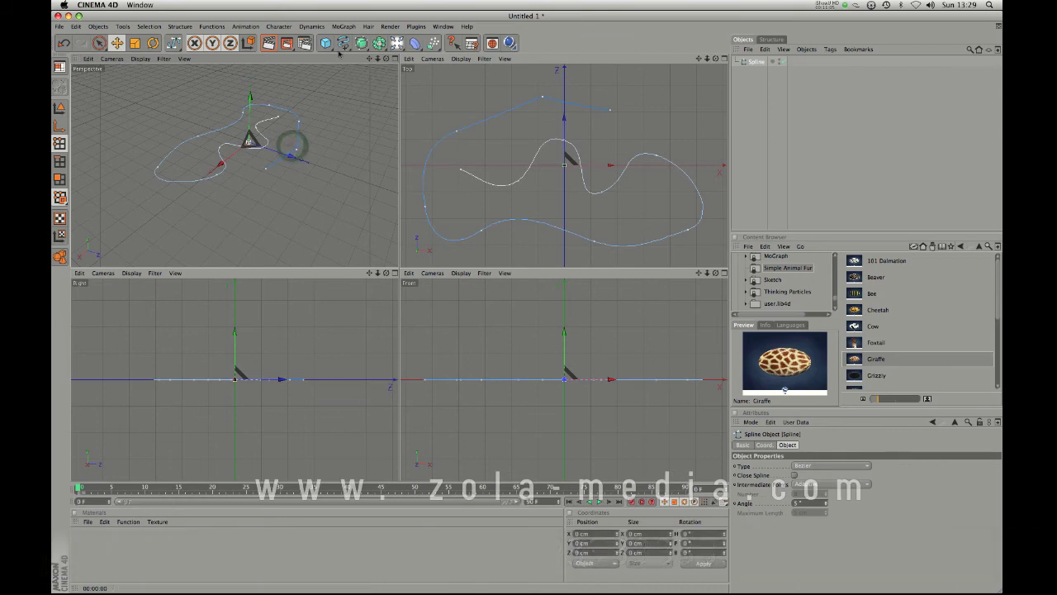
# - Delete the Bezier spline and add a Star spline primitive in its place
pyautogui.moveTo(361, 43); pyautogui.dragTo(450, 56)
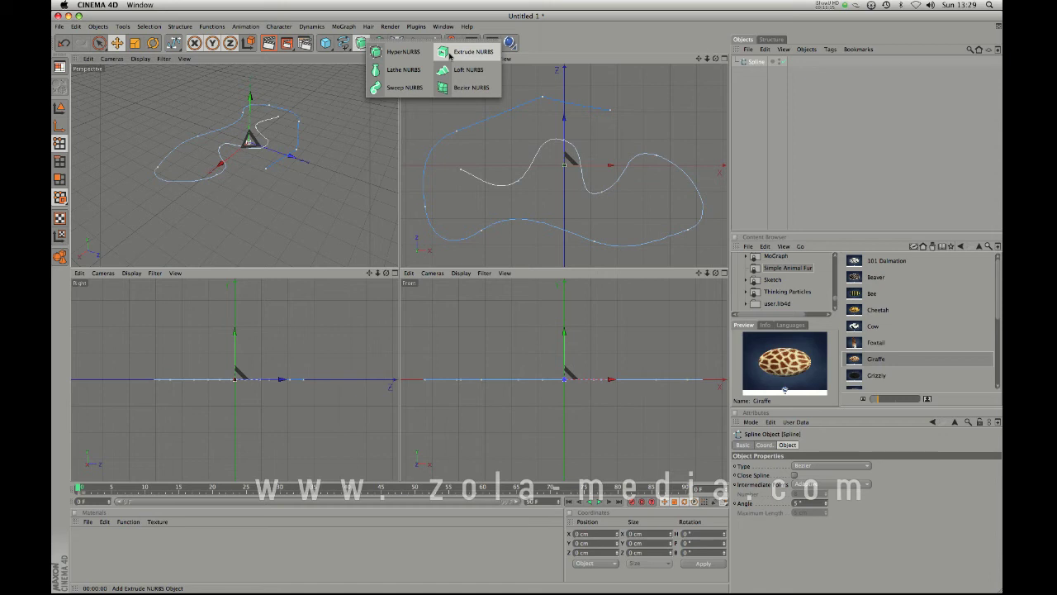
pyautogui.moveTo(450, 55); pyautogui.dragTo(450, 55)
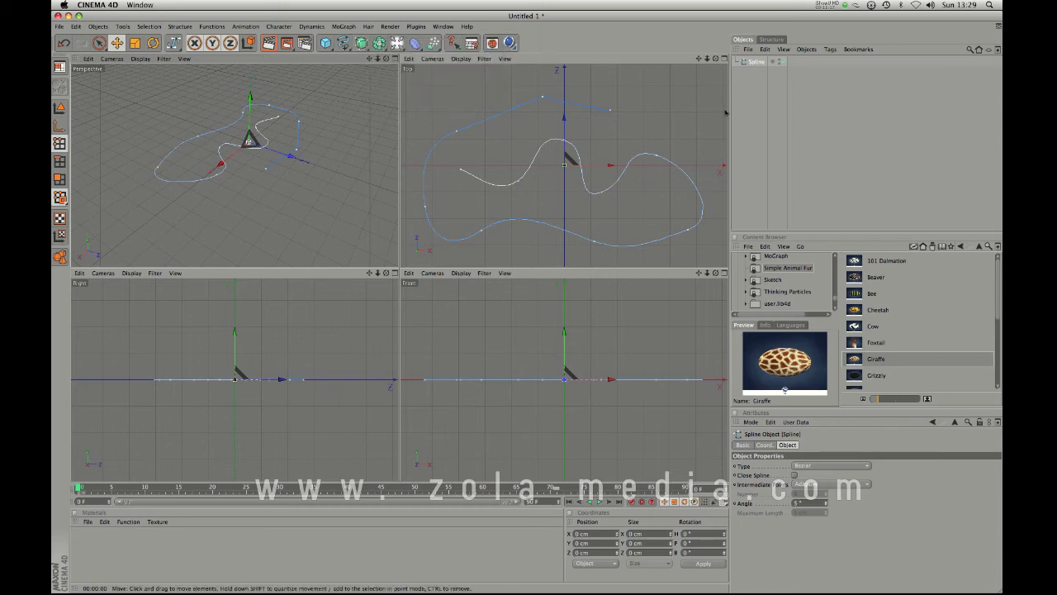
pyautogui.click(758, 64)
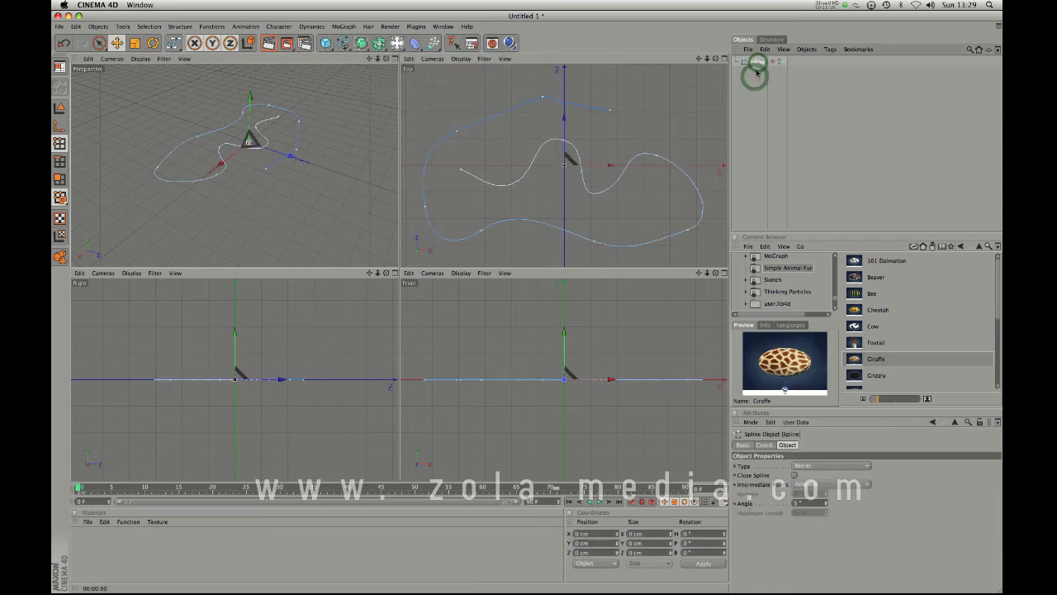
pyautogui.press('BackSpace')
pyautogui.moveTo(343, 43); pyautogui.dragTo(474, 109)
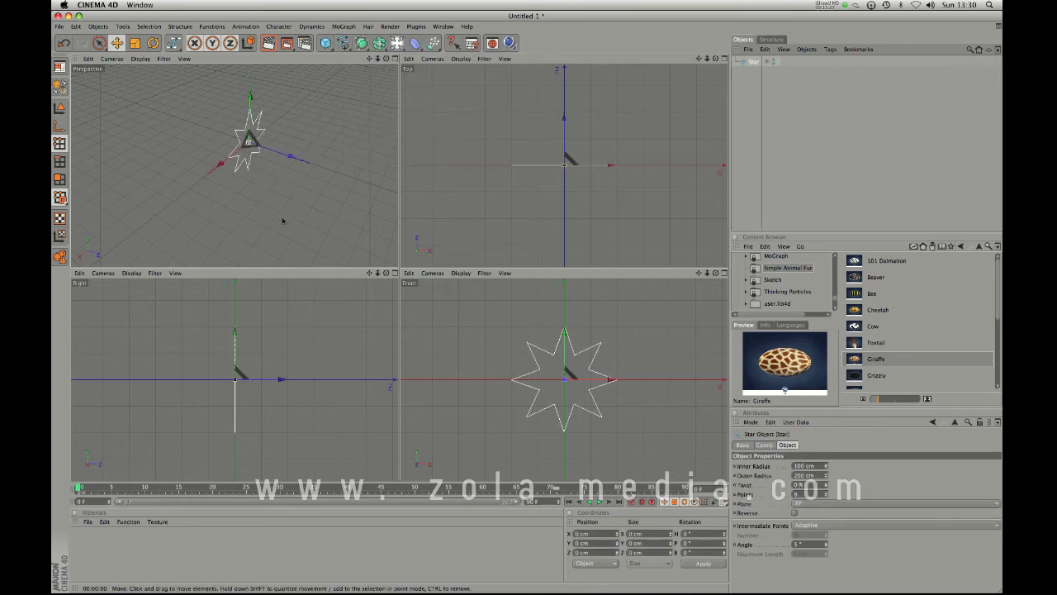
# - Select the star and enlarge the attributes area to show all of its object properties
pyautogui.press('3')
pyautogui.moveTo(300, 219); pyautogui.dragTo(229, 198)
pyautogui.press('2')
pyautogui.moveTo(318, 198); pyautogui.dragTo(352, 177)
pyautogui.moveTo(217, 198); pyautogui.dragTo(311, 200)
pyautogui.press('1')
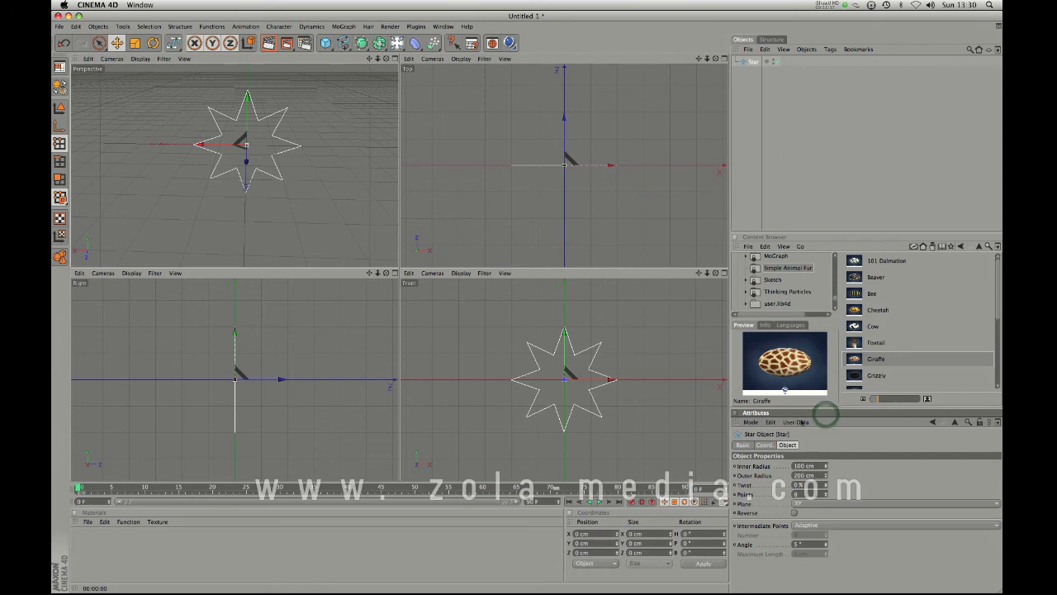
pyautogui.click(746, 80)
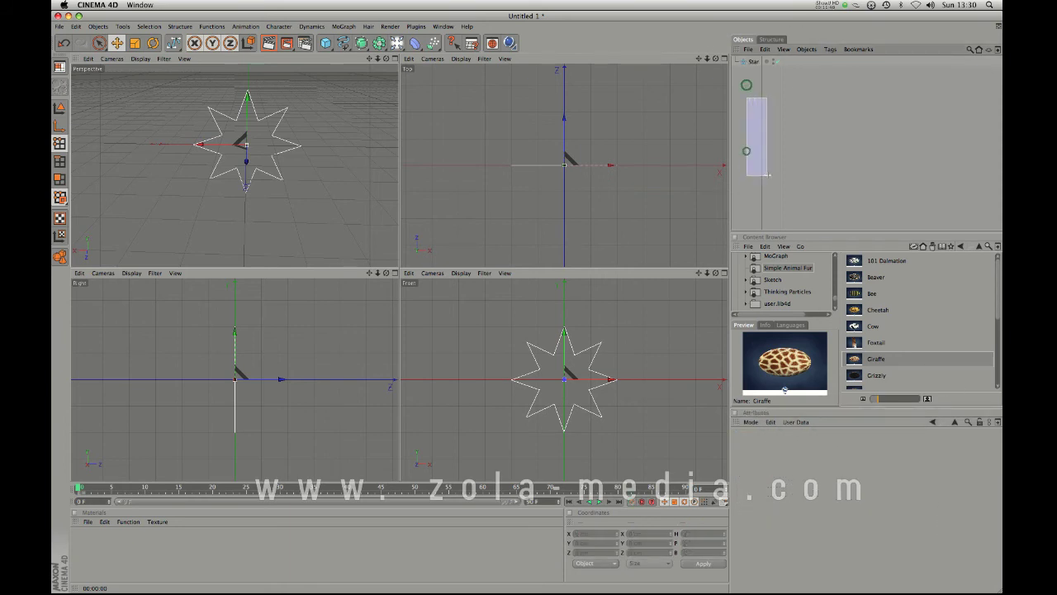
pyautogui.click(750, 64)
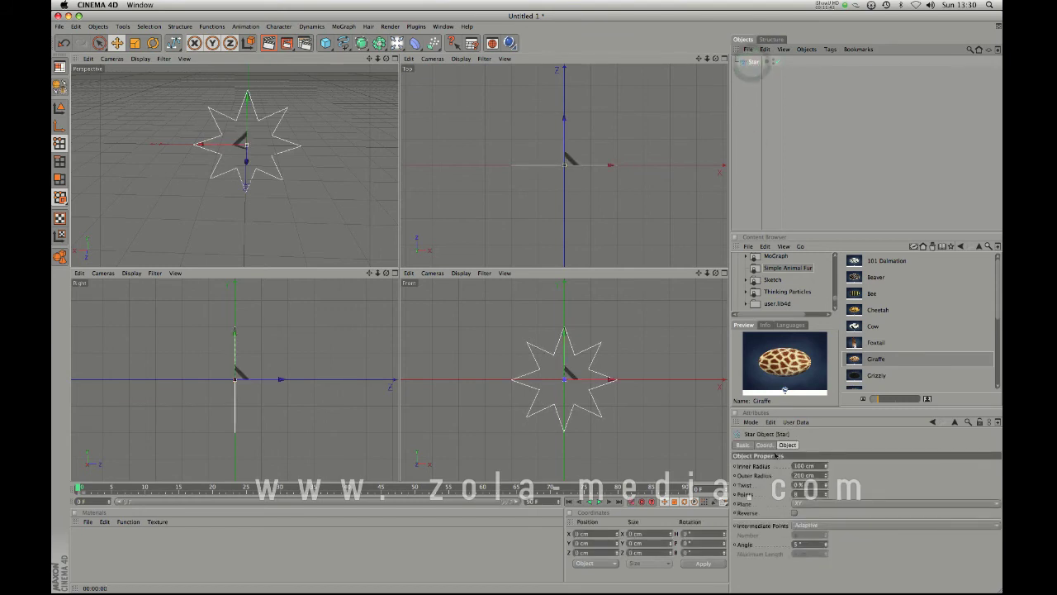
pyautogui.moveTo(827, 406); pyautogui.dragTo(821, 379)
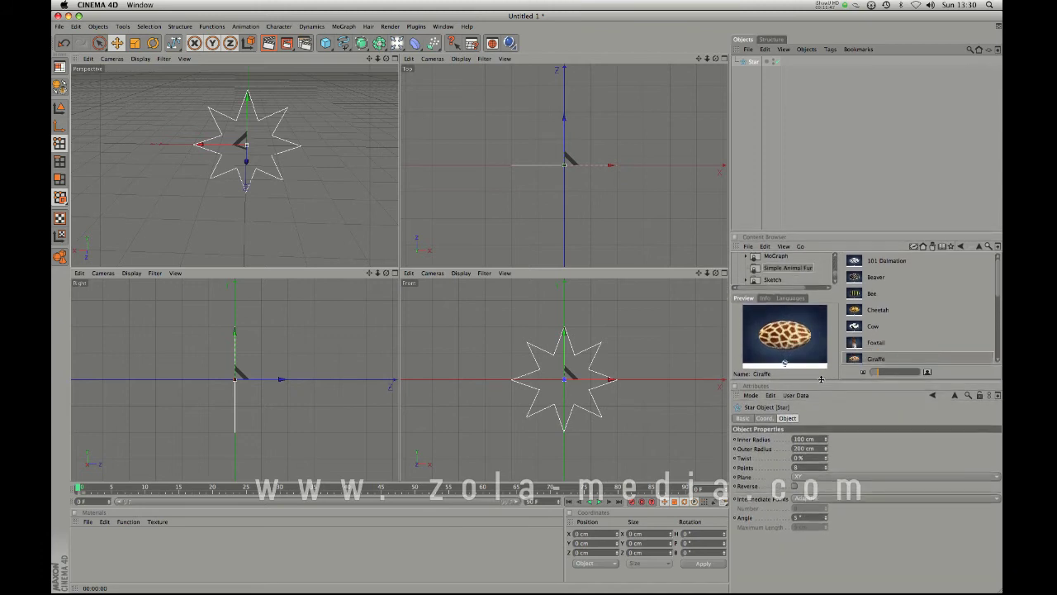
# - Close the Content Browser and extend the attributes area upward for the star's properties
pyautogui.rightClick(804, 238)
pyautogui.click(878, 247)
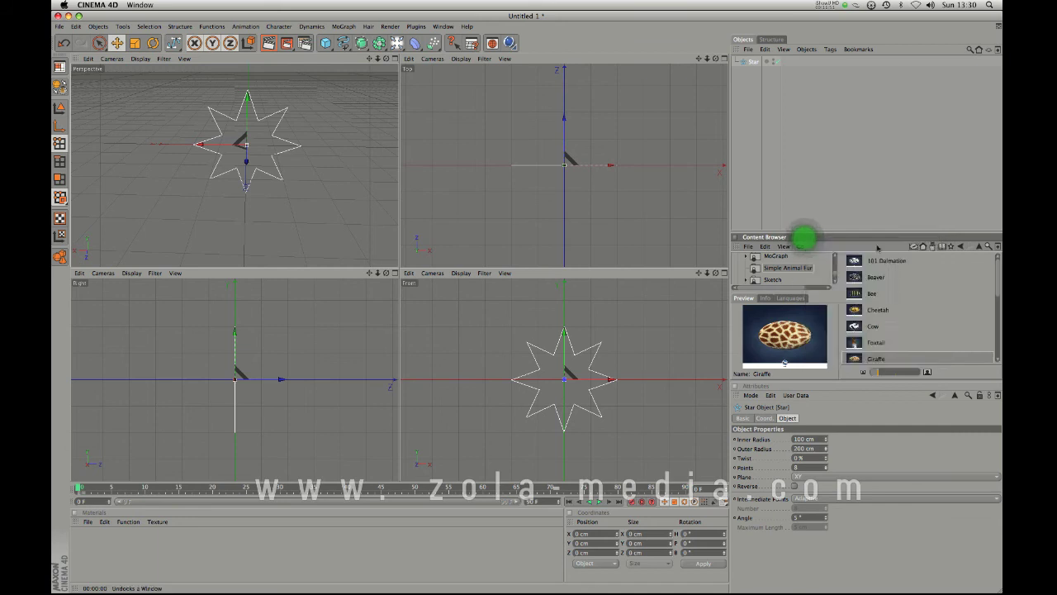
pyautogui.click(738, 226)
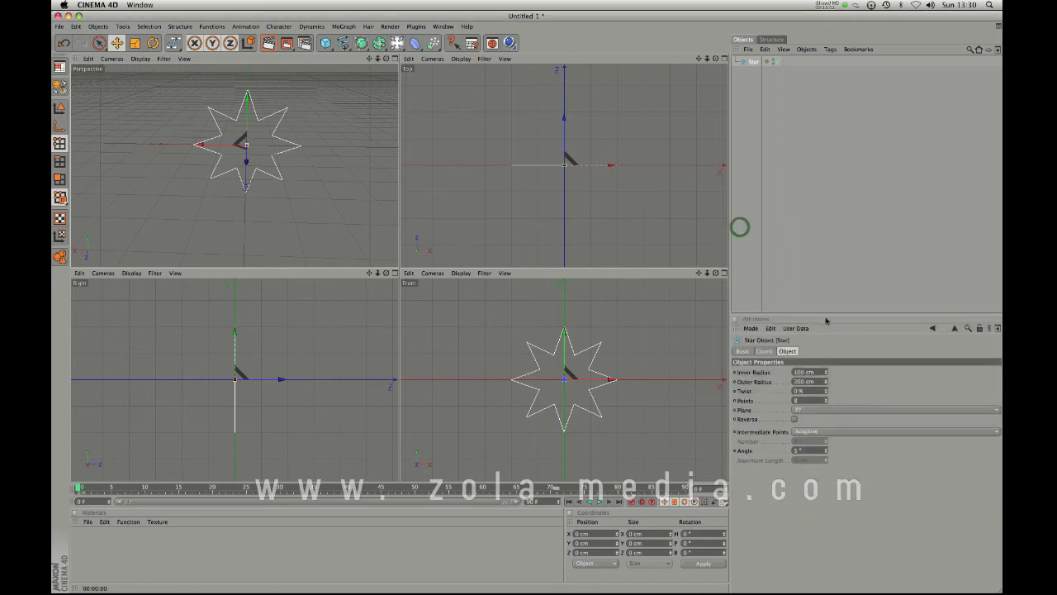
pyautogui.moveTo(826, 319); pyautogui.dragTo(826, 269)
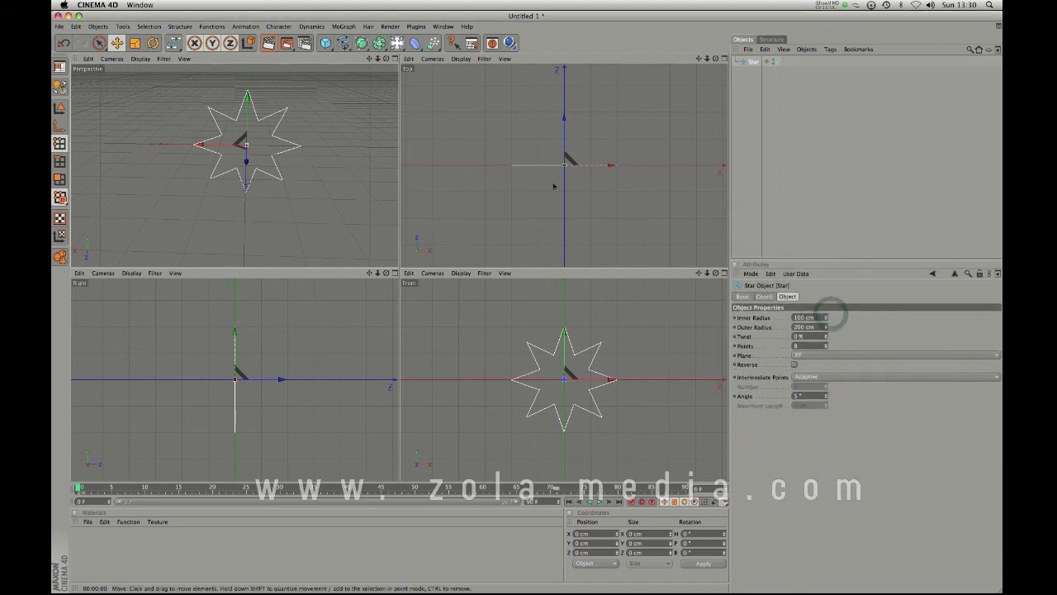
# - Set the star to 5 points, and try its plane as ZY before returning it to XY
pyautogui.moveTo(826, 347); pyautogui.dragTo(824, 352)
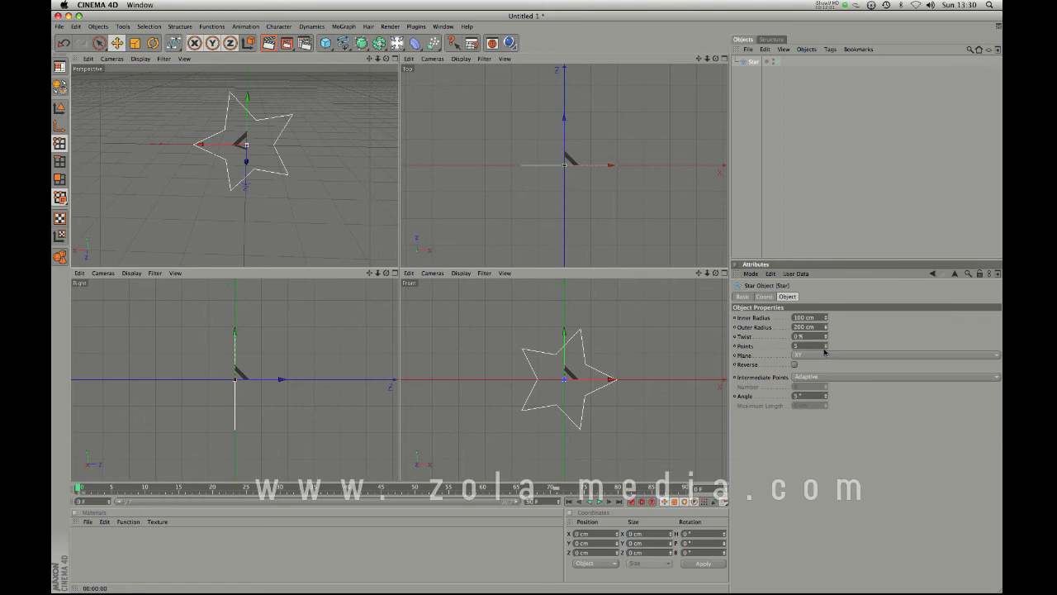
pyautogui.click(820, 356)
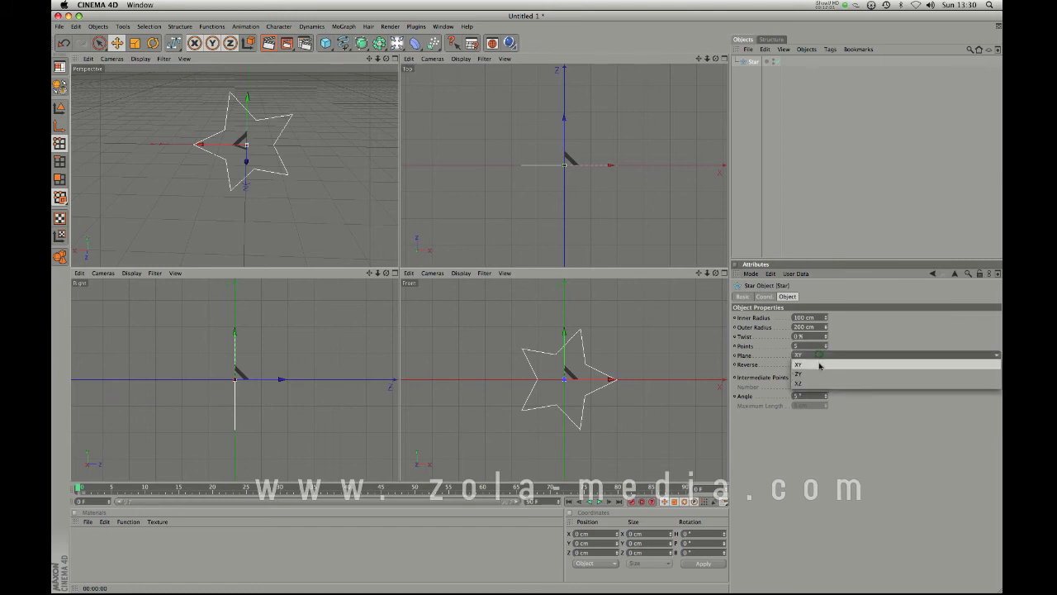
pyautogui.click(817, 366)
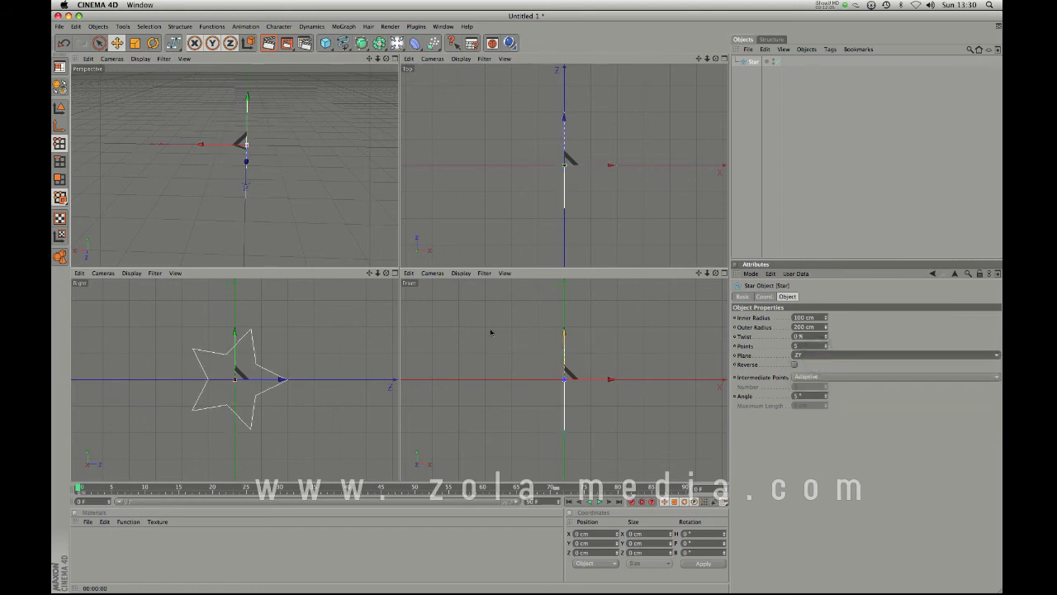
pyautogui.press('3')
pyautogui.moveTo(234, 189); pyautogui.dragTo(334, 250)
pyautogui.click(830, 357)
pyautogui.click(816, 351)
pyautogui.press('3')
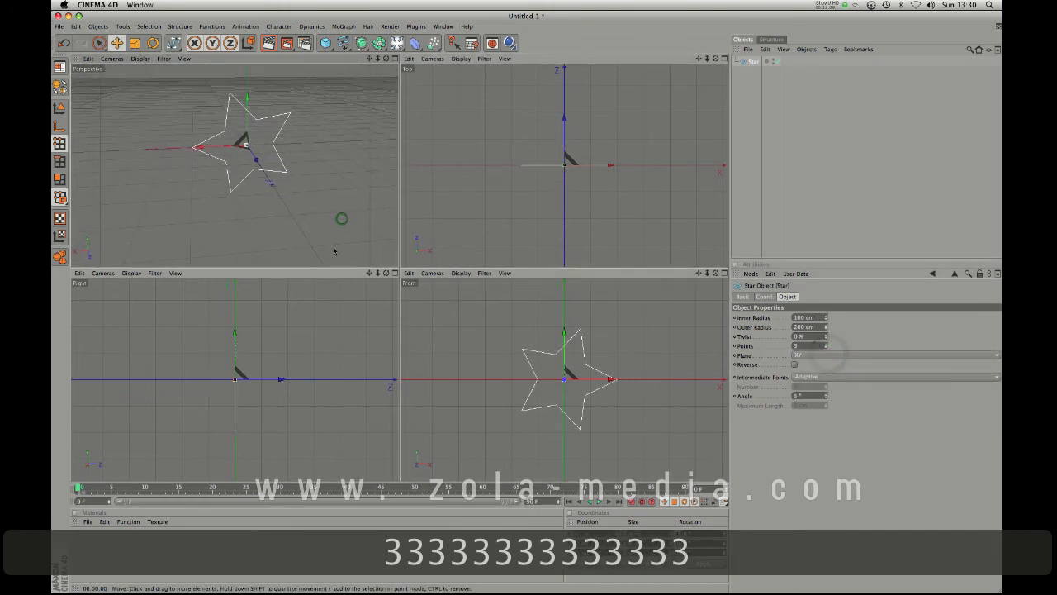
# - Add an Extrude NURBS object and make the star spline its child
pyautogui.click(362, 44)
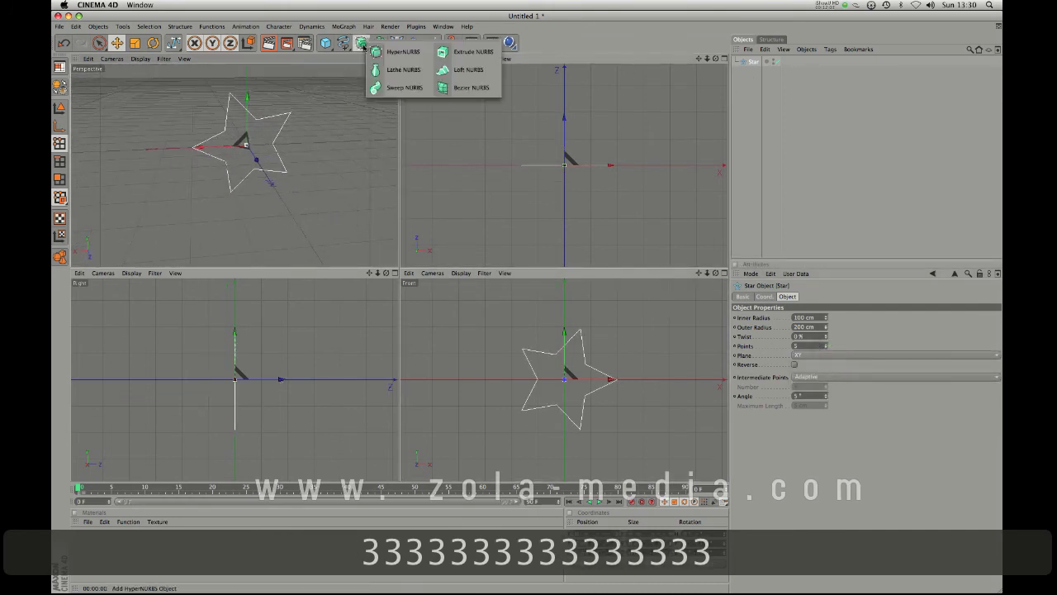
pyautogui.click(460, 54)
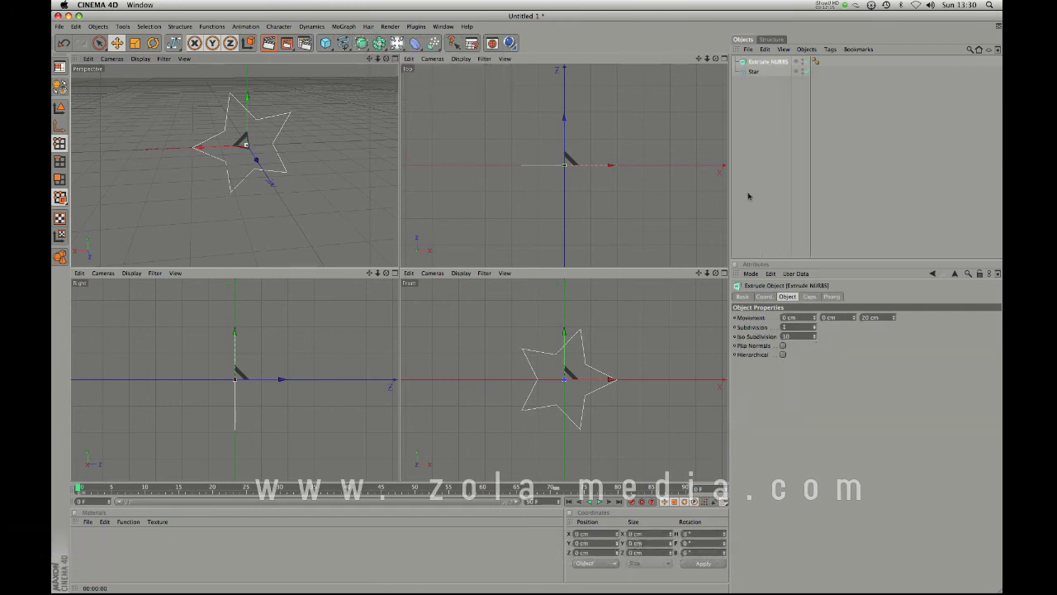
pyautogui.click(765, 72)
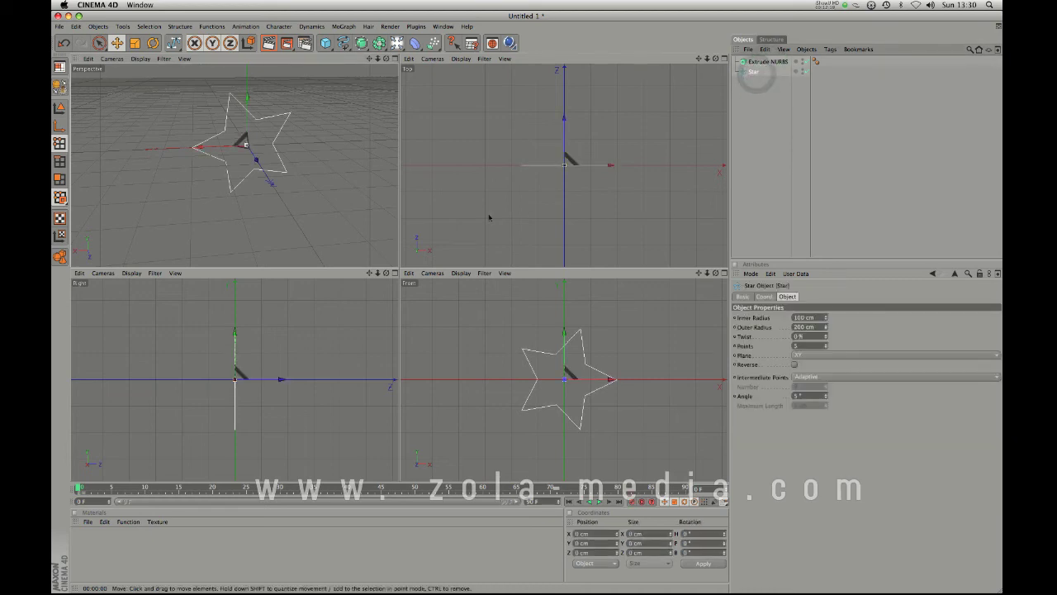
pyautogui.press('3')
pyautogui.moveTo(377, 195)
pyautogui.mouseDown()
pyautogui.moveTo(332, 217)
pyautogui.moveTo(378, 184)
pyautogui.mouseUp()
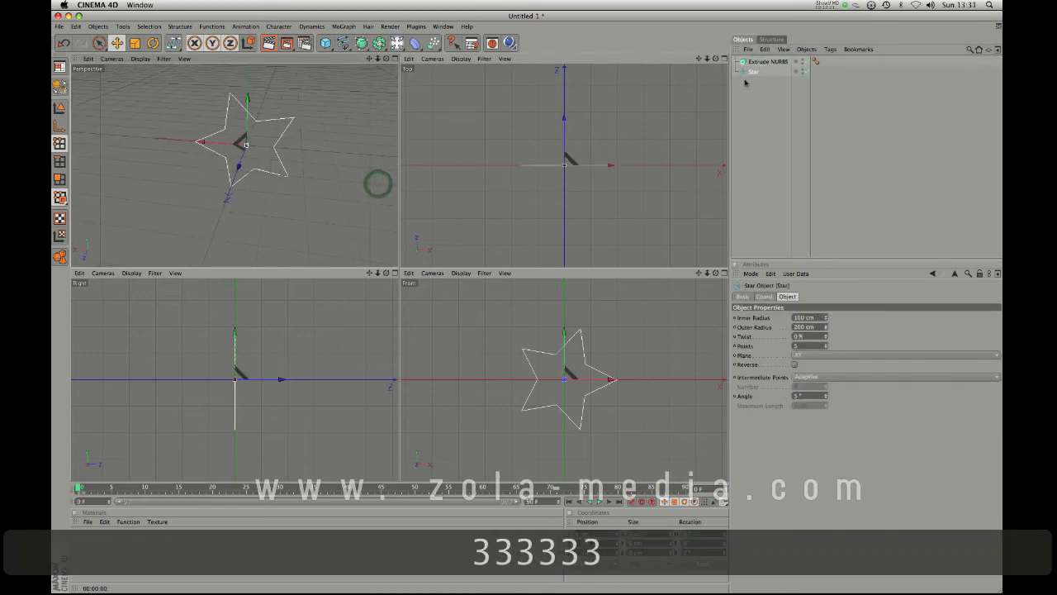
pyautogui.moveTo(753, 74); pyautogui.dragTo(768, 65)
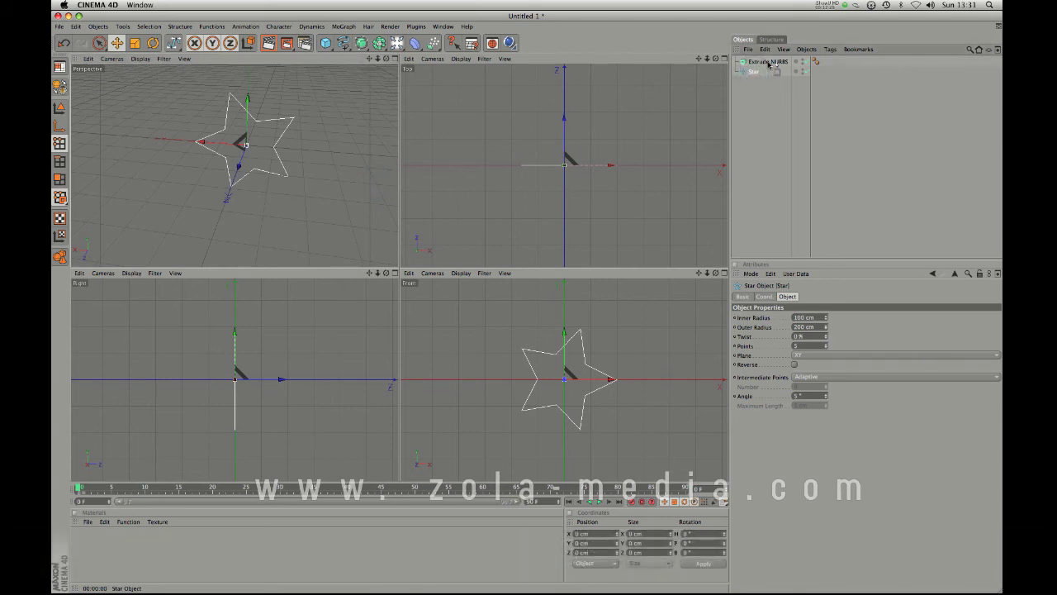
# - Examine the extruded star in the perspective view from several angles and distances
pyautogui.press('3')
pyautogui.moveTo(372, 207); pyautogui.dragTo(158, 237)
pyautogui.moveTo(260, 215); pyautogui.dragTo(349, 204)
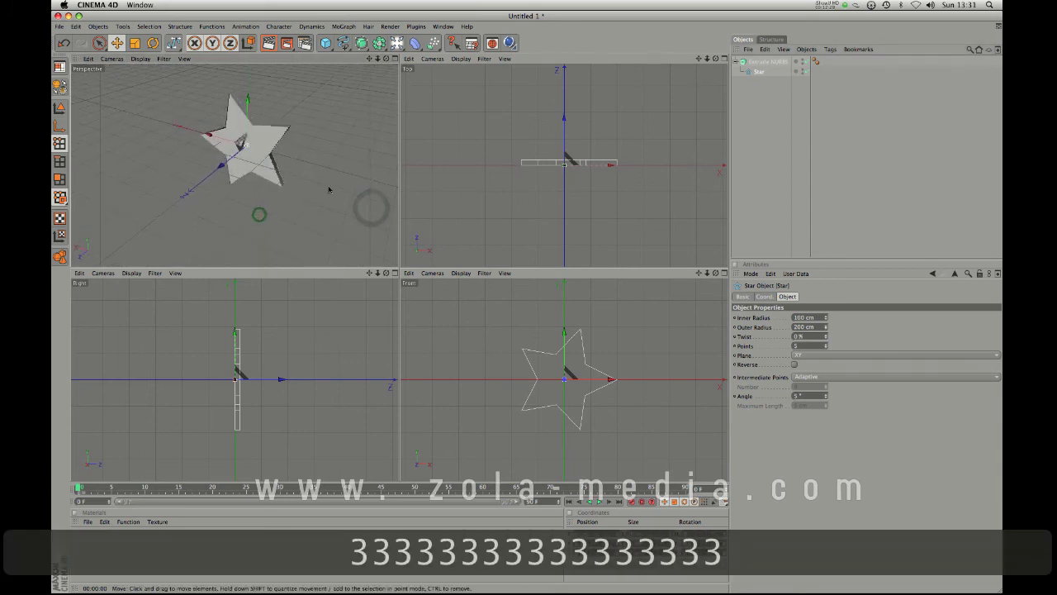
pyautogui.press('2')
pyautogui.press('3')
pyautogui.moveTo(265, 203); pyautogui.dragTo(219, 185)
pyautogui.moveTo(324, 160); pyautogui.dragTo(352, 209)
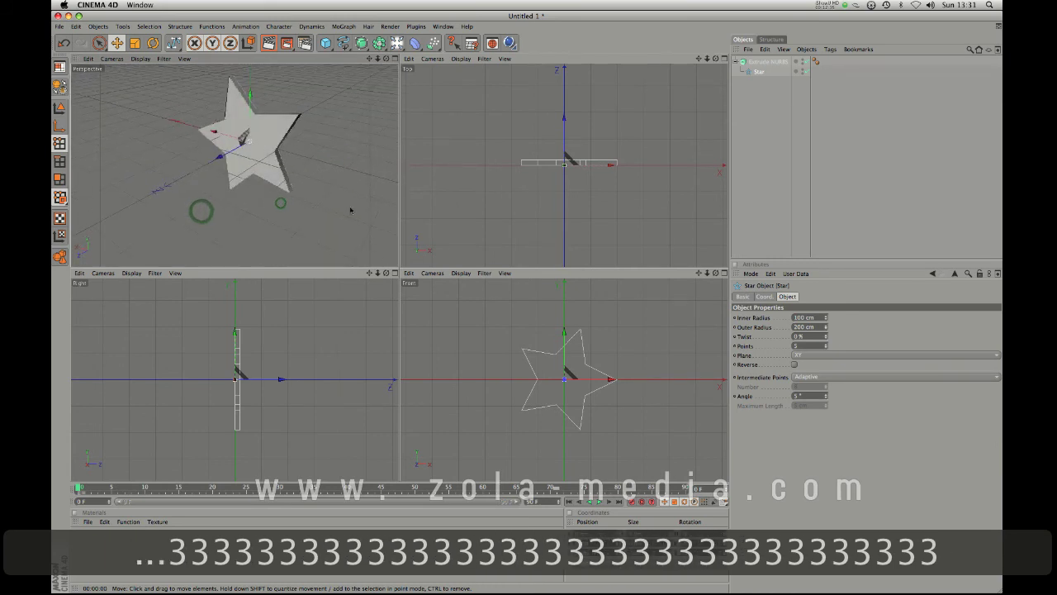
pyautogui.press('2')
pyautogui.moveTo(238, 203); pyautogui.dragTo(310, 193)
pyautogui.press('1')
pyautogui.click(360, 43)
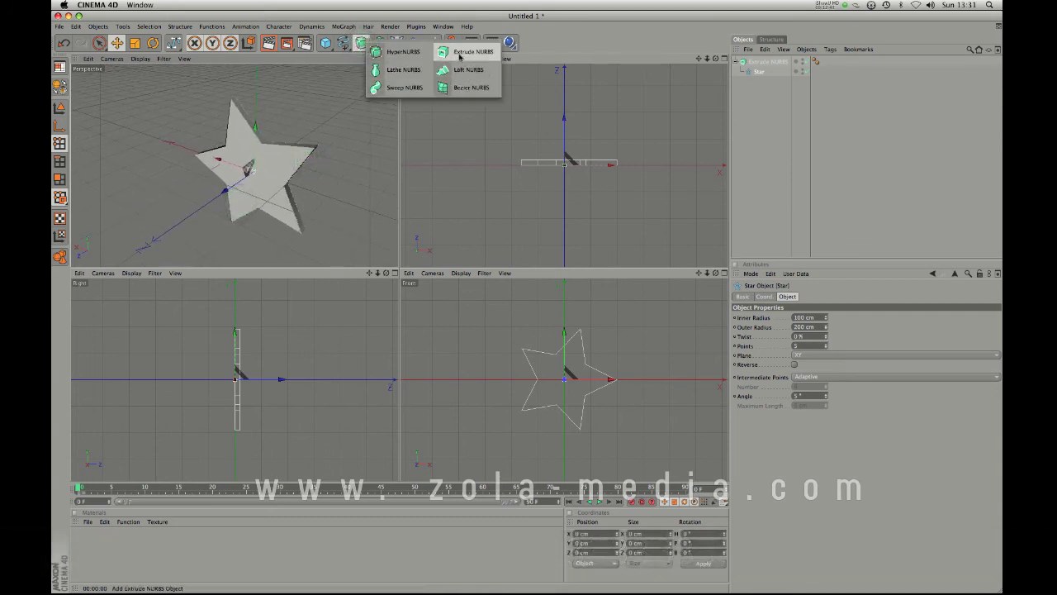
pyautogui.press('1')
pyautogui.moveTo(342, 185)
pyautogui.mouseDown()
pyautogui.moveTo(335, 192)
pyautogui.moveTo(338, 180)
pyautogui.moveTo(355, 195)
pyautogui.moveTo(346, 203)
pyautogui.mouseUp()
pyautogui.press('2')
pyautogui.press('3')
pyautogui.press('1')
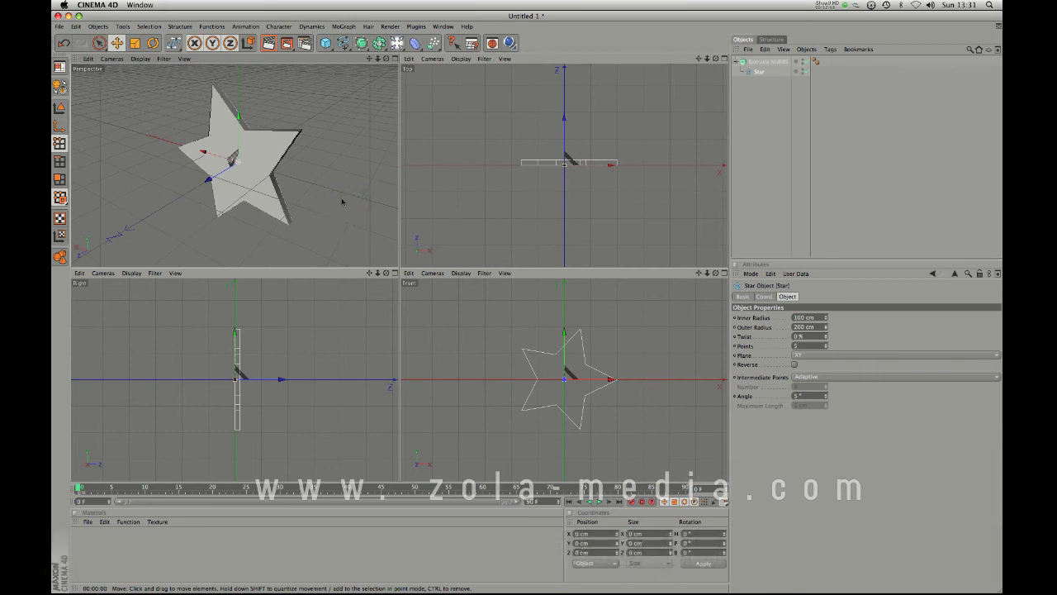
pyautogui.press('2')
pyautogui.moveTo(317, 174)
pyautogui.mouseDown()
pyautogui.moveTo(311, 163)
pyautogui.moveTo(231, 222)
pyautogui.moveTo(258, 240)
pyautogui.moveTo(271, 234)
pyautogui.moveTo(264, 241)
pyautogui.moveTo(299, 190)
pyautogui.moveTo(293, 224)
pyautogui.moveTo(309, 168)
pyautogui.moveTo(319, 184)
pyautogui.mouseUp()
pyautogui.press('3')
pyautogui.press('1')
pyautogui.press('2')
pyautogui.press('1')
pyautogui.press('3')
pyautogui.press('2')
pyautogui.press('1')
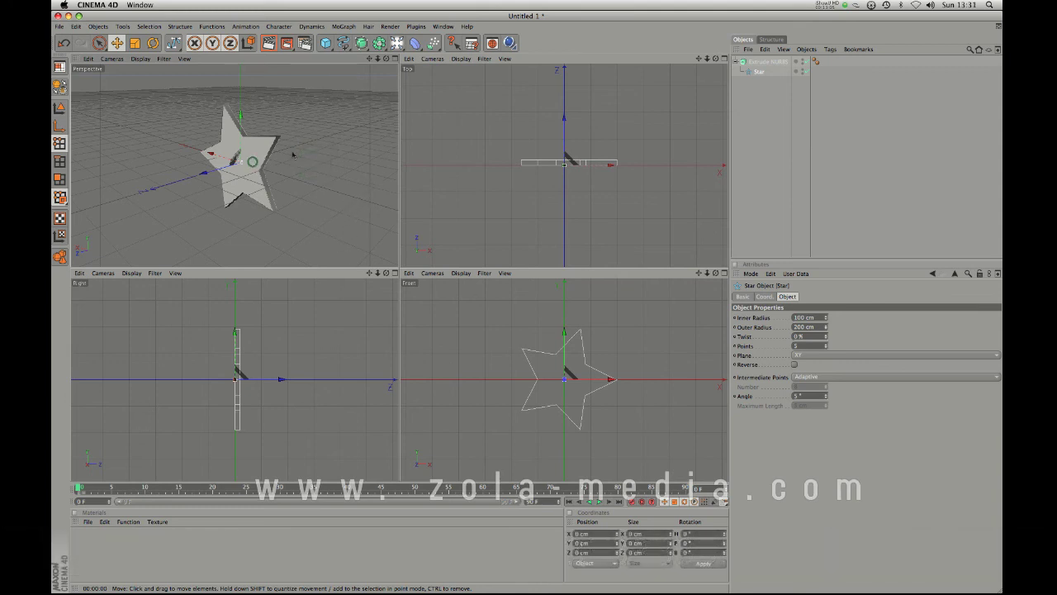
# - Delete the star spline from inside the Extrude NURBS, keeping the Extrude NURBS object
pyautogui.click(763, 63)
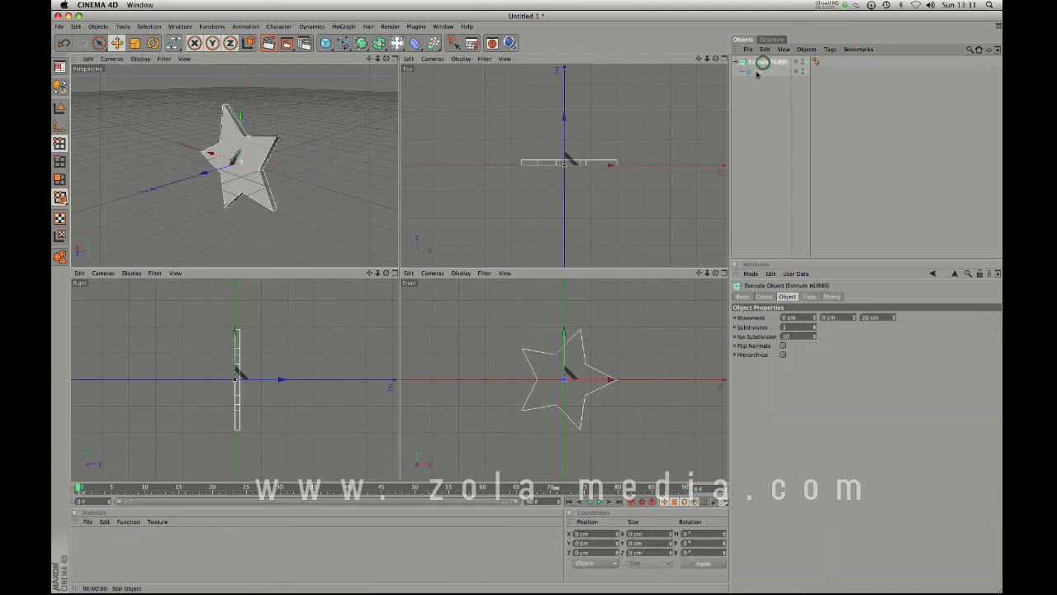
pyautogui.click(756, 72)
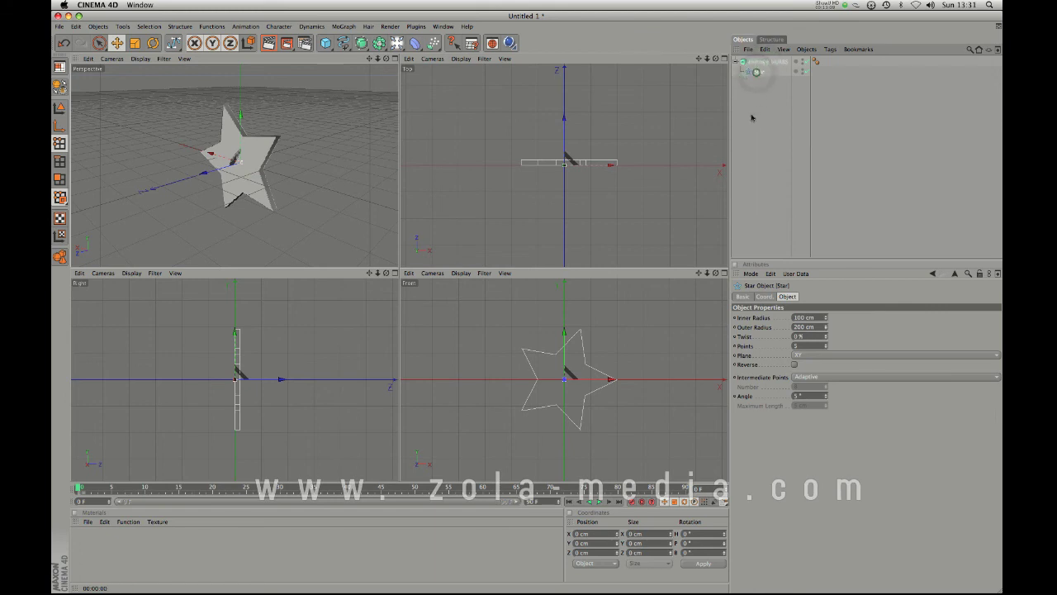
pyautogui.press('BackSpace')
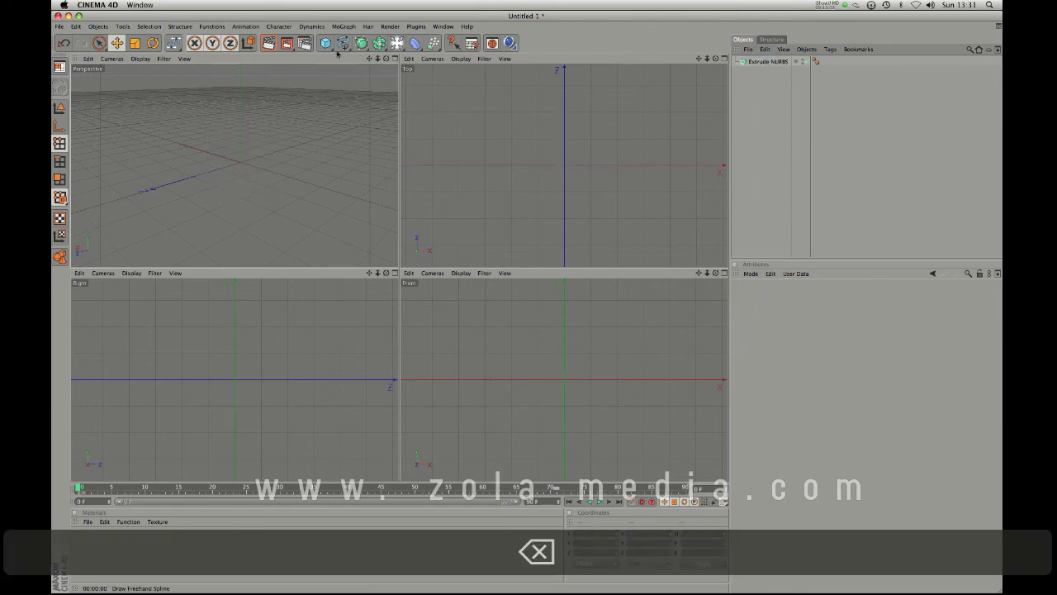
# - Add a Profile spline and make it a child of the Extrude NURBS
pyautogui.click(344, 44)
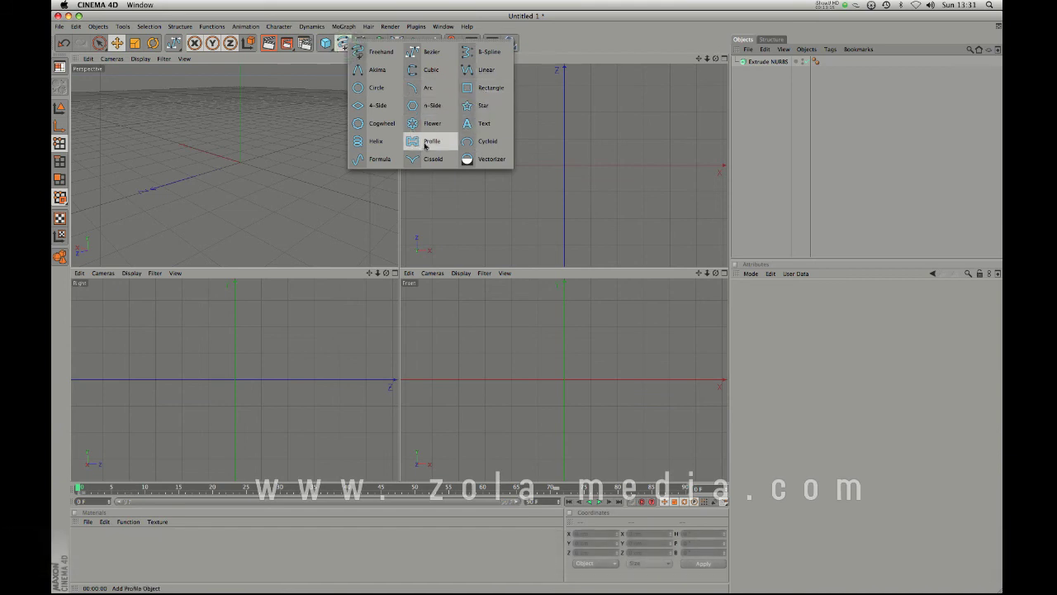
pyautogui.click(425, 146)
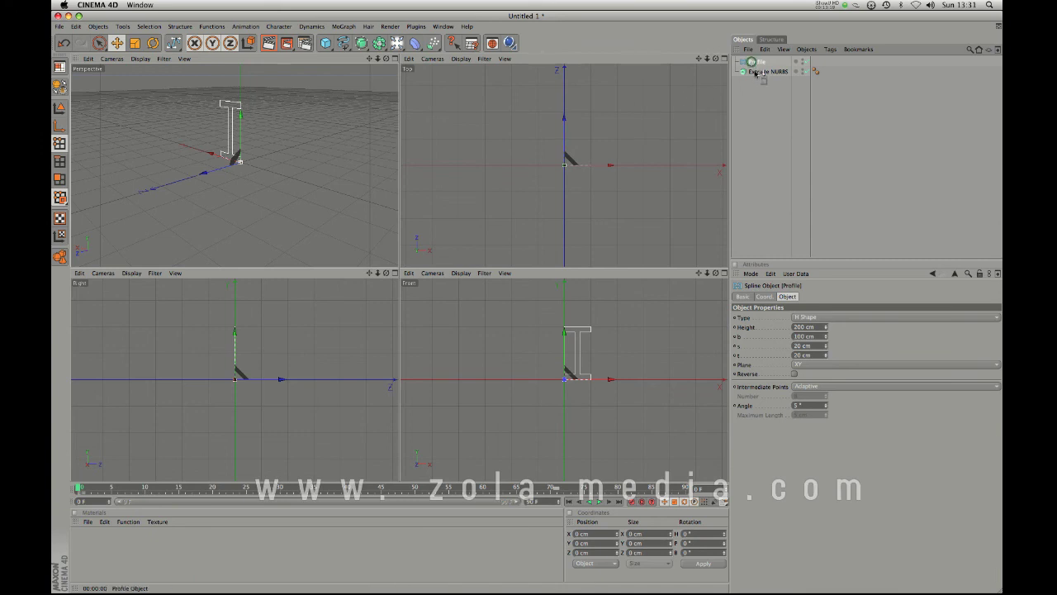
pyautogui.moveTo(755, 74); pyautogui.dragTo(757, 72)
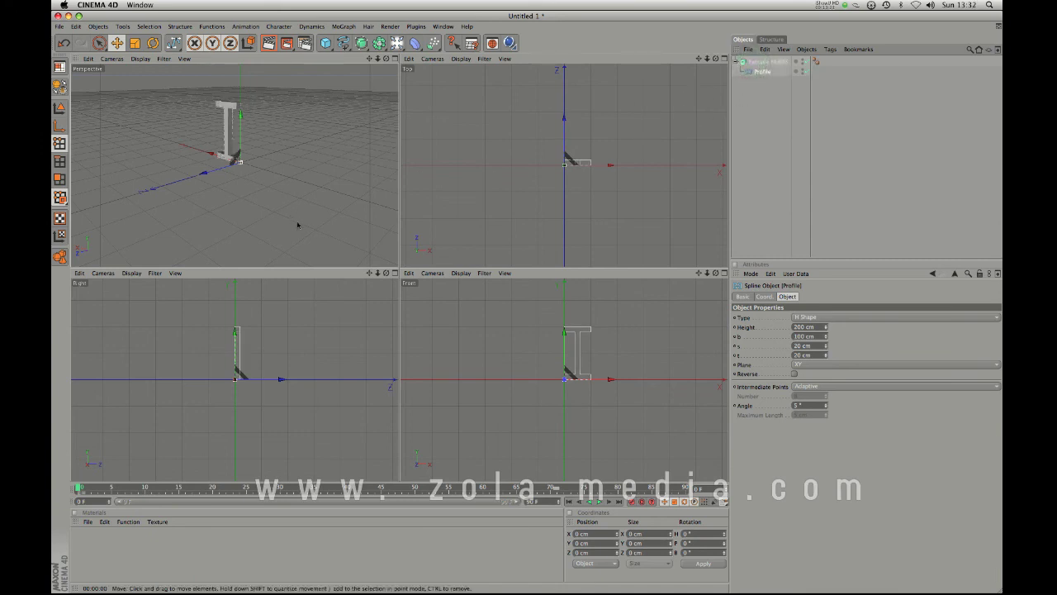
# - Frame the extruded profile closer in the perspective view and render that view
pyautogui.press('2')
pyautogui.moveTo(268, 185); pyautogui.dragTo(299, 221)
pyautogui.press('1')
pyautogui.press('3')
pyautogui.press('2')
pyautogui.press('1')
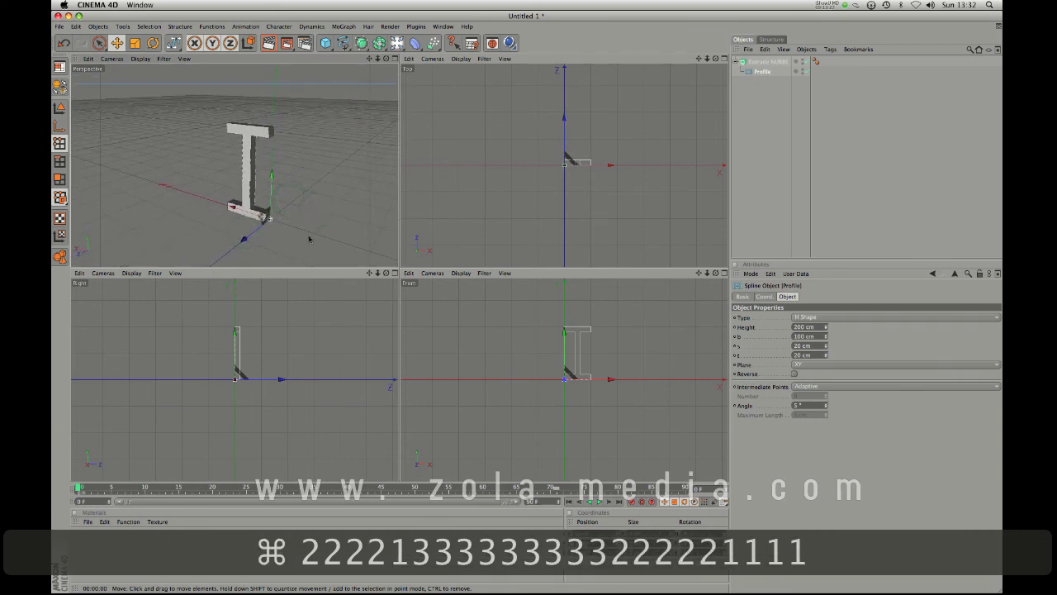
pyautogui.press('super+r')
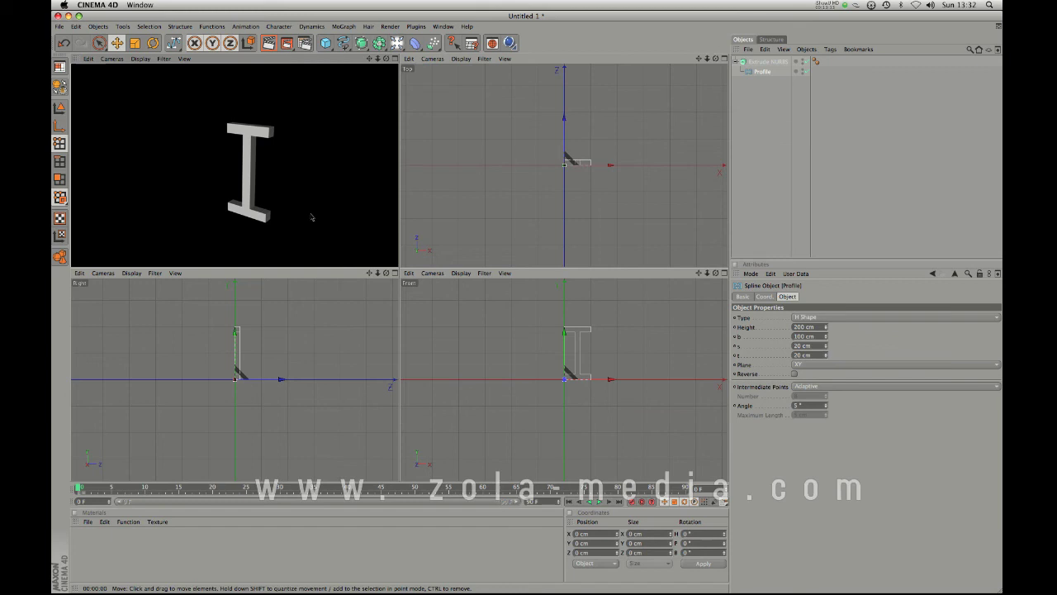
# - Reframe the extruded profile from a lower, more distant viewpoint and render the perspective view again
pyautogui.press('2')
pyautogui.press('2')
pyautogui.press('2')
pyautogui.press('2')
pyautogui.press('2')
pyautogui.press('3')
pyautogui.moveTo(314, 229); pyautogui.dragTo(274, 246)
pyautogui.press('1')
pyautogui.press('1')
pyautogui.press('1')
pyautogui.press('2')
pyautogui.press('2')
pyautogui.press('2')
pyautogui.press('2')
pyautogui.press('2')
pyautogui.press('2')
pyautogui.press('2')
pyautogui.moveTo(332, 167); pyautogui.dragTo(303, 217)
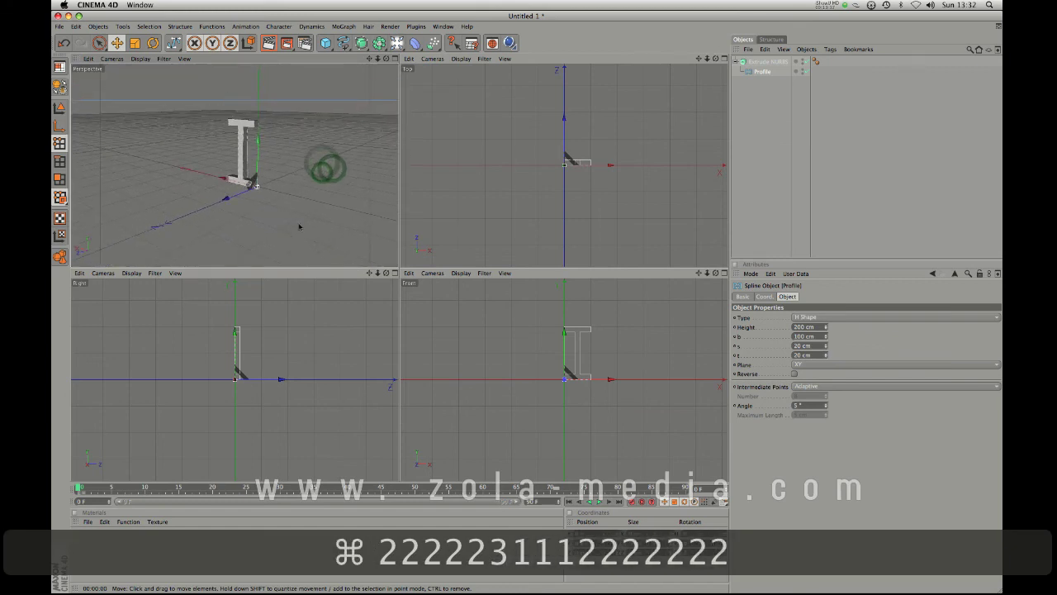
pyautogui.press('super+r')
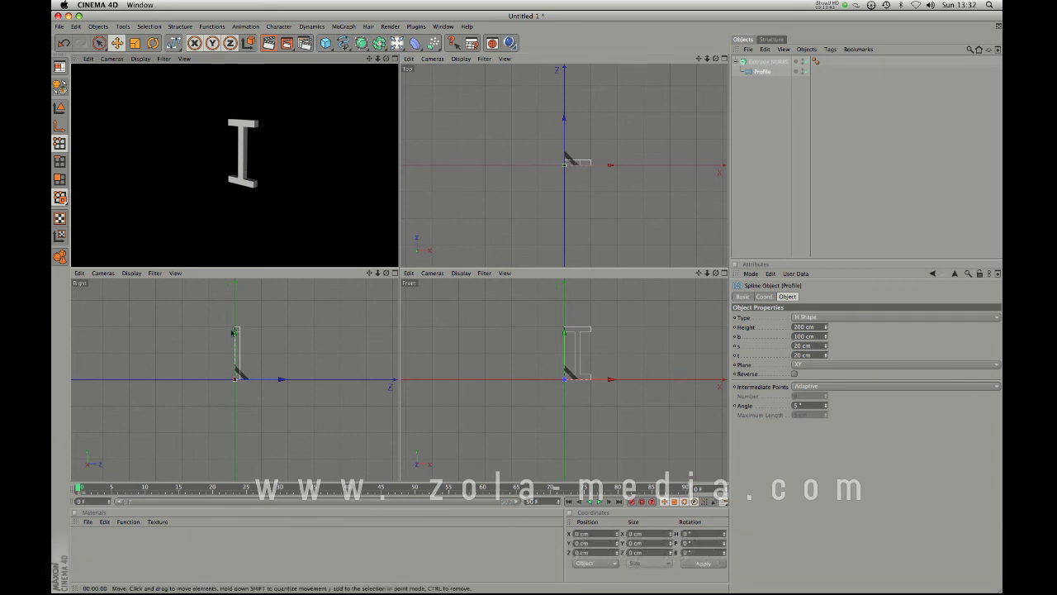
# - Clear the rendered preview and delete the Extrude NURBS together with its Profile spline
pyautogui.click(271, 163)
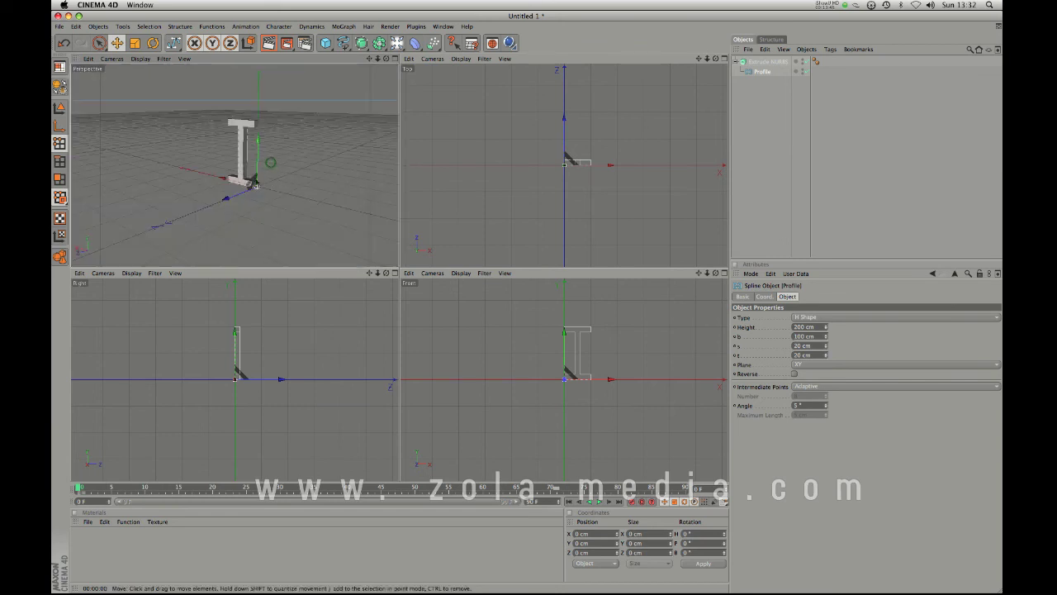
pyautogui.click(768, 62)
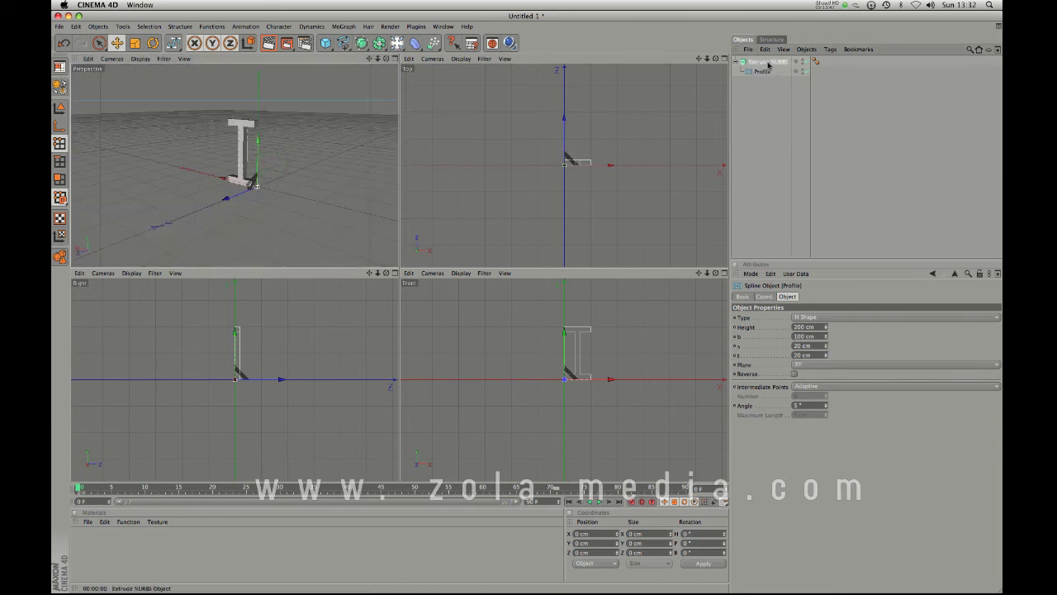
pyautogui.press('BackSpace')
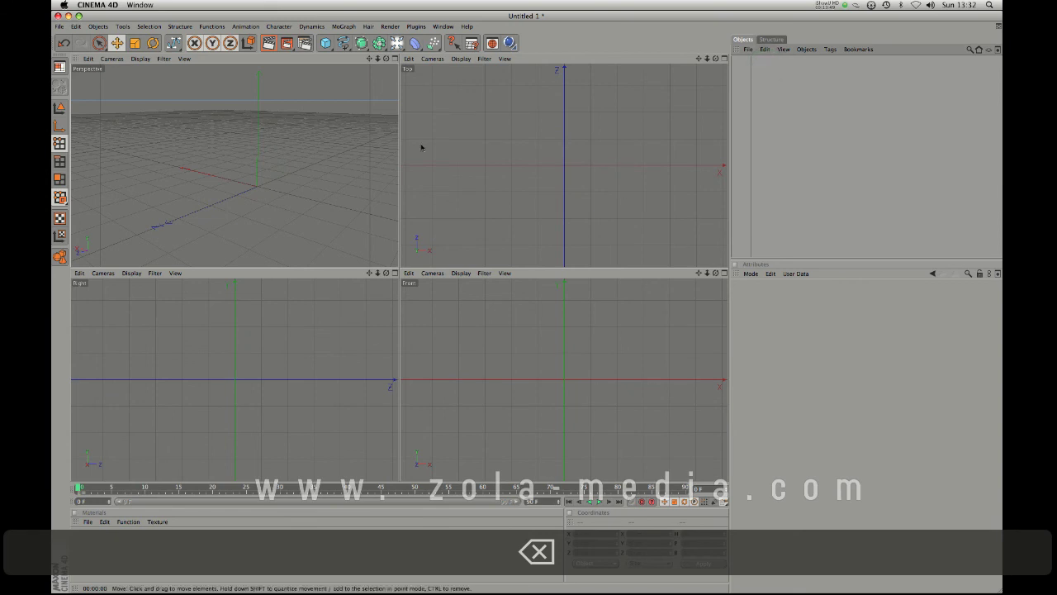
# - Draw a wavy open Bezier spline in the front view, from the origin up to about 107 cm in X and 356 cm in Y
pyautogui.click(343, 43)
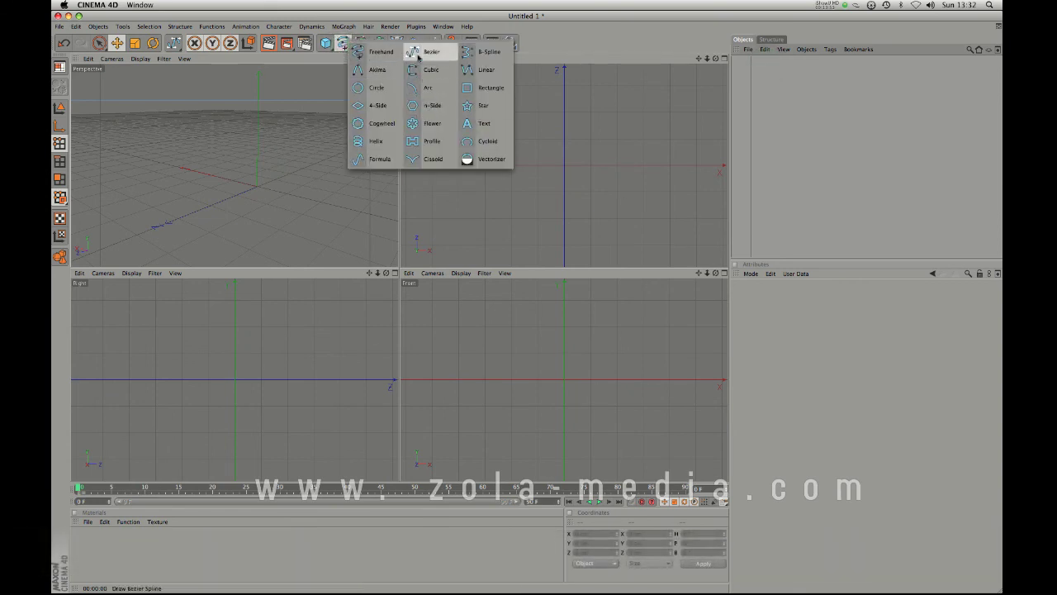
pyautogui.click(417, 55)
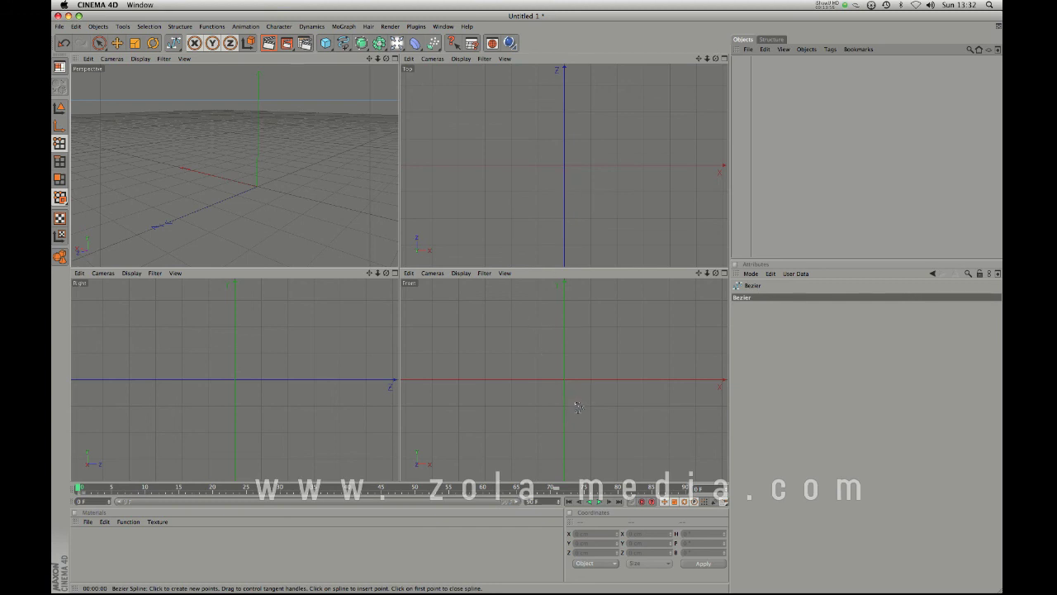
pyautogui.moveTo(568, 389); pyautogui.dragTo(587, 390)
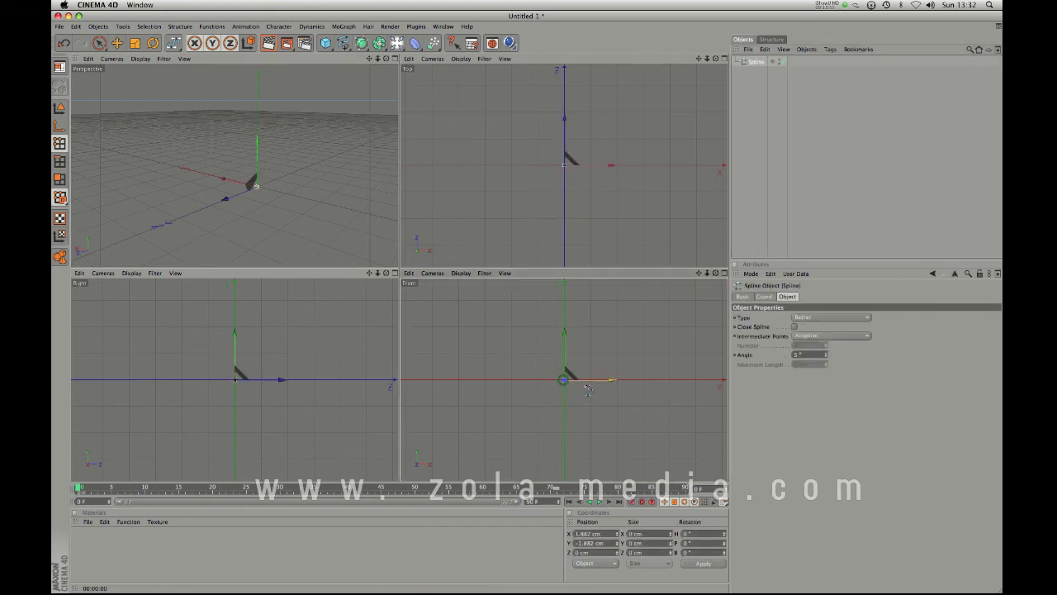
pyautogui.click(576, 347)
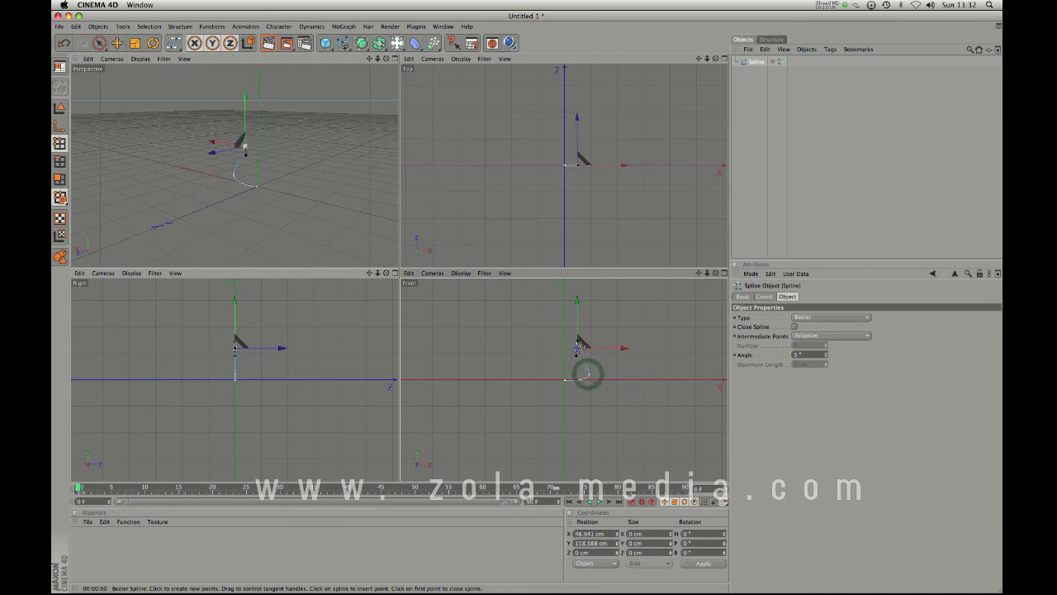
pyautogui.click(598, 317)
pyautogui.click(592, 284)
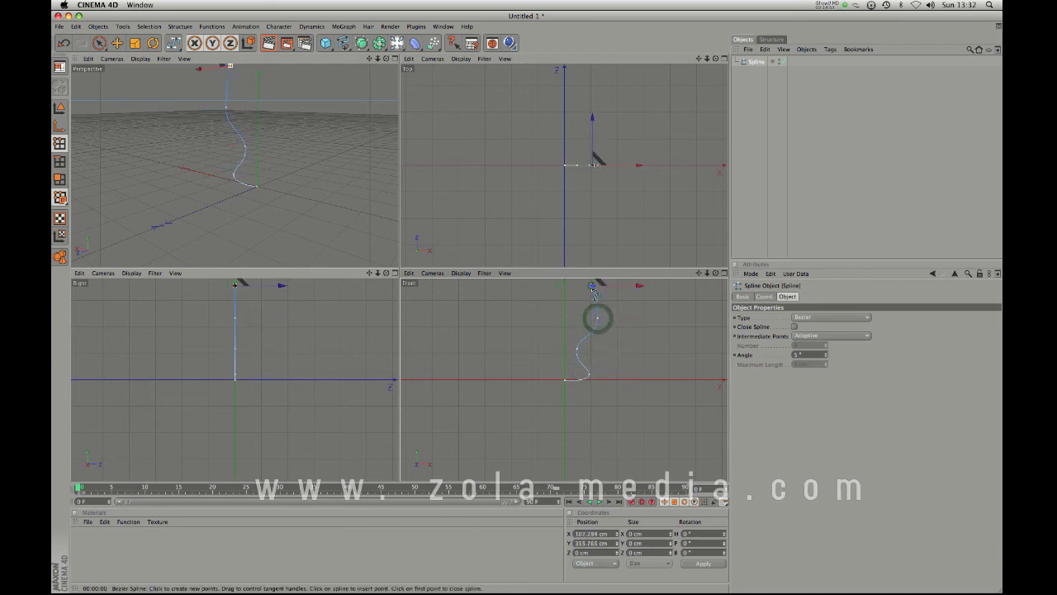
# - Continue the Bezier spline in the front view with an inner wall, from about 85 cm in X and 258 cm in Y down toward the base
pyautogui.click(586, 312)
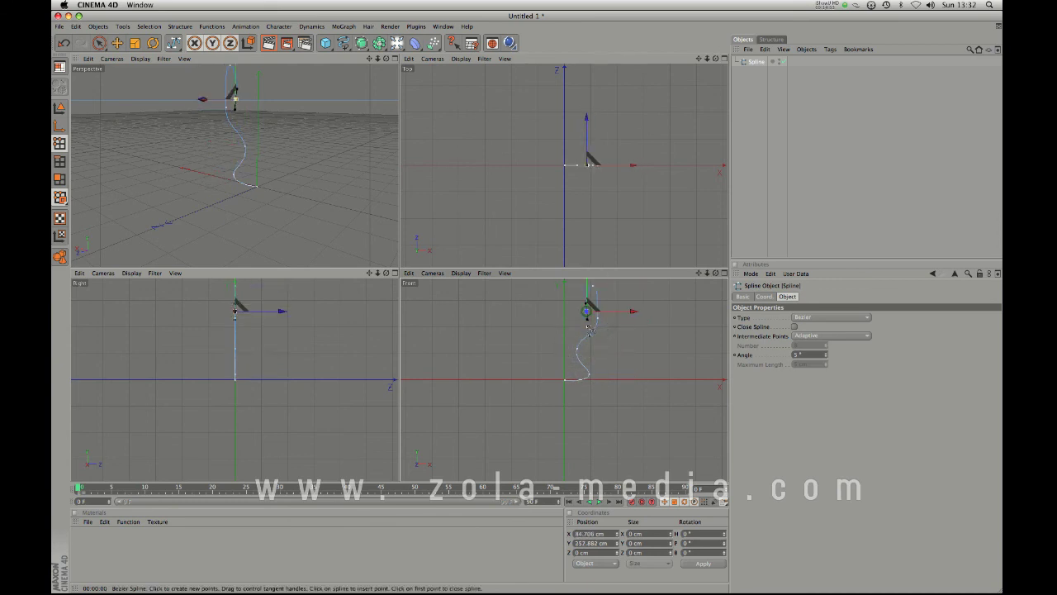
pyautogui.click(582, 328)
pyautogui.moveTo(572, 352); pyautogui.dragTo(572, 389)
pyautogui.press('super+z')
pyautogui.press('super+z')
pyautogui.moveTo(564, 374); pyautogui.dragTo(586, 365)
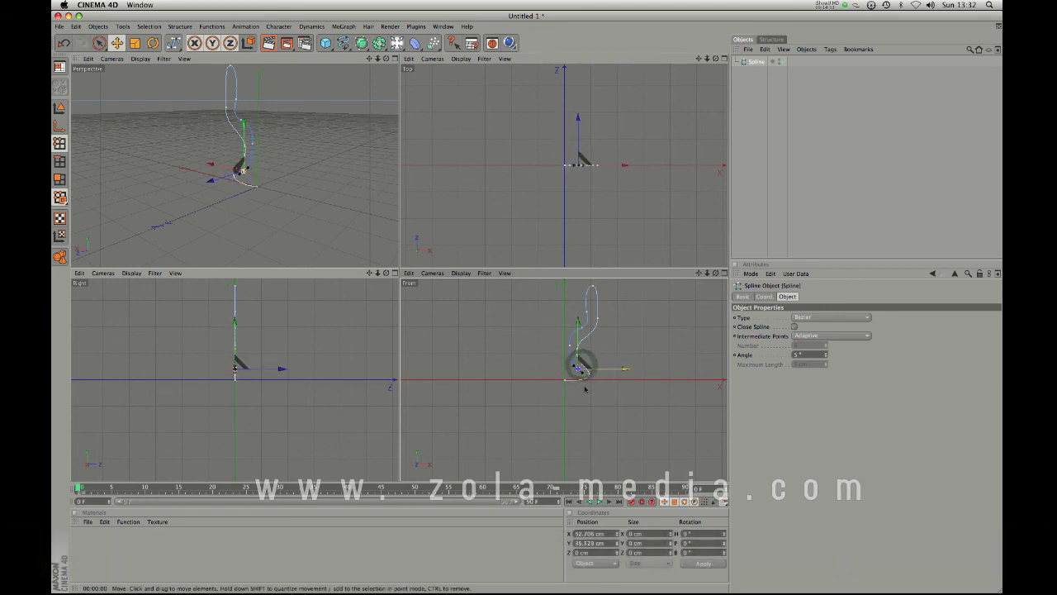
pyautogui.click(98, 43)
pyautogui.click(646, 451)
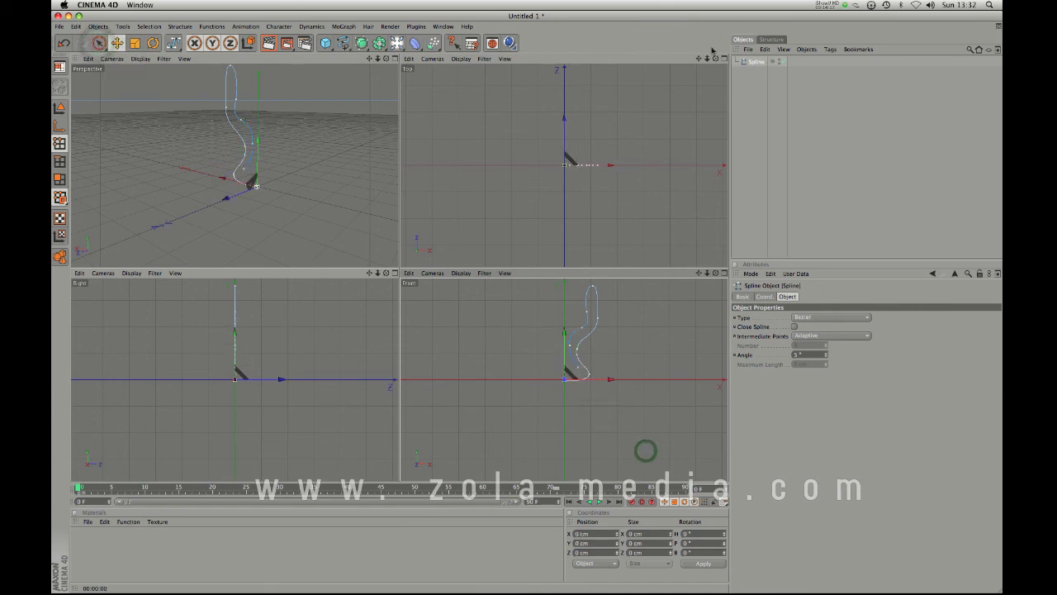
# - Create a Lathe NURBS and make the spline its child to revolve the profile into a goblet
pyautogui.click(363, 43)
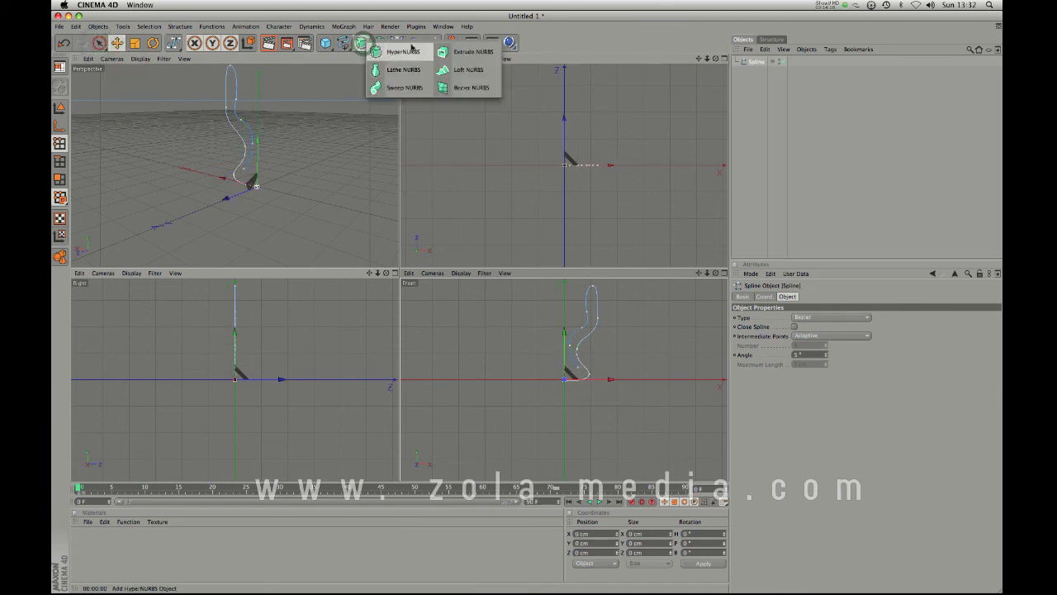
pyautogui.click(404, 73)
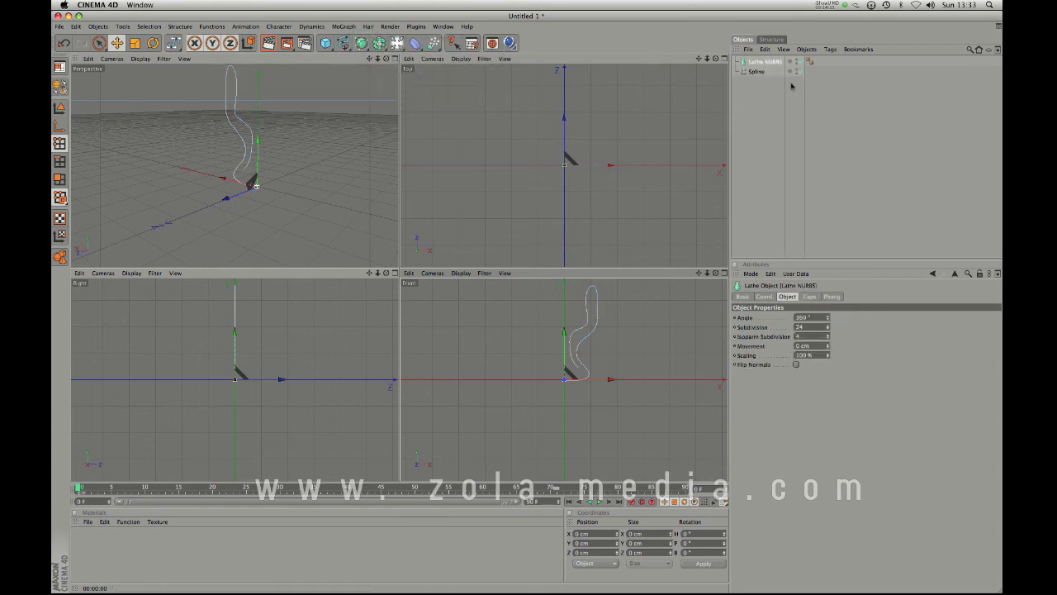
pyautogui.moveTo(761, 74); pyautogui.dragTo(766, 64)
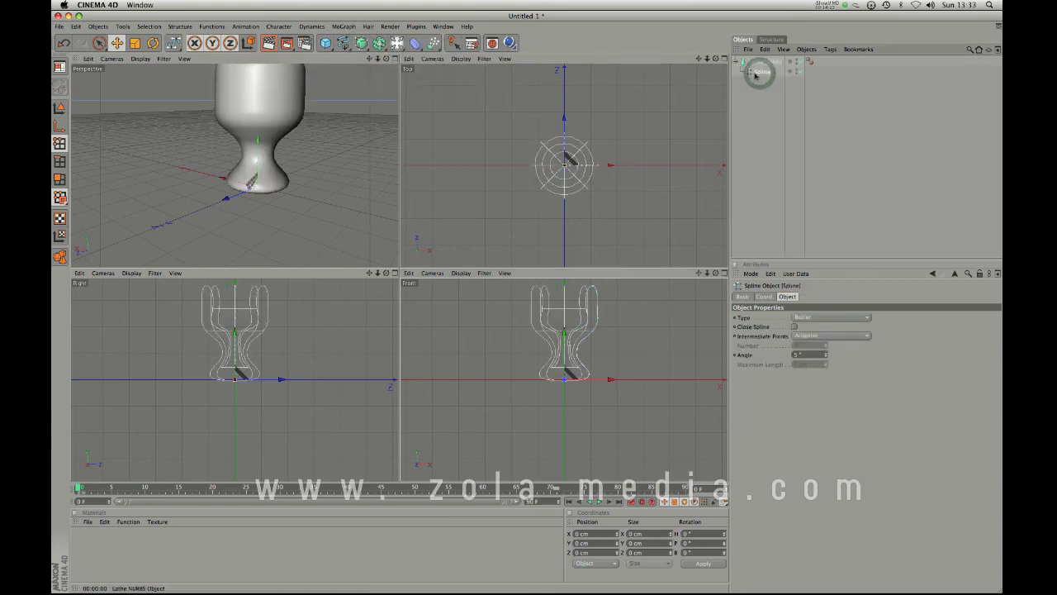
# - Frame the whole lathed goblet from slightly above in the perspective view and render that view
pyautogui.press('2')
pyautogui.press('2')
pyautogui.press('2')
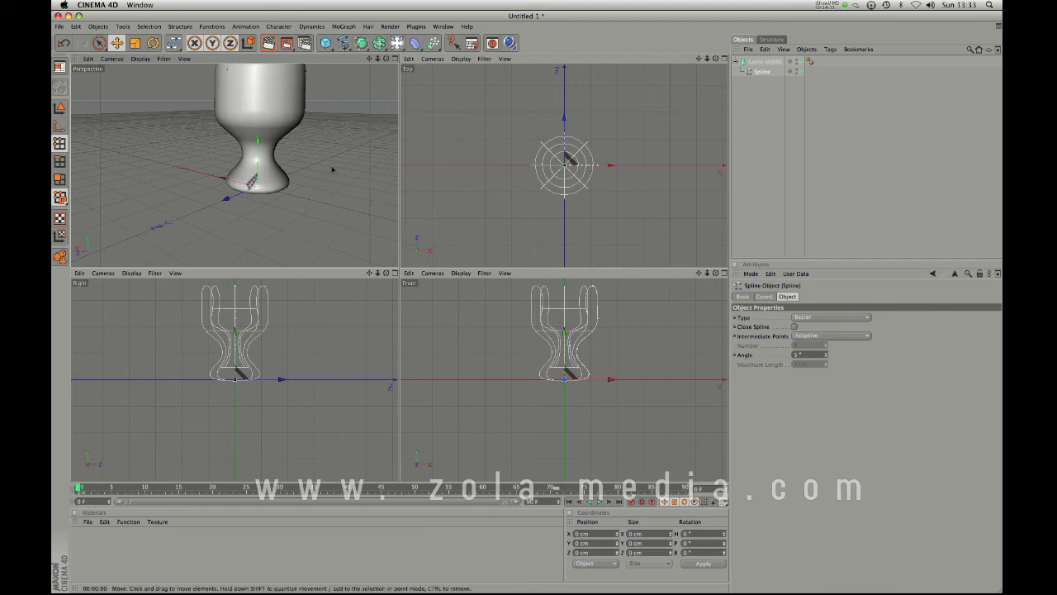
pyautogui.press('3')
pyautogui.press('3')
pyautogui.press('3')
pyautogui.press('3')
pyautogui.moveTo(337, 138); pyautogui.dragTo(316, 219)
pyautogui.press('2')
pyautogui.moveTo(333, 157); pyautogui.dragTo(307, 293)
pyautogui.press('3')
pyautogui.press('3')
pyautogui.moveTo(330, 187); pyautogui.dragTo(294, 105)
pyautogui.moveTo(320, 229); pyautogui.dragTo(325, 207)
pyautogui.press('2')
pyautogui.moveTo(327, 140); pyautogui.dragTo(323, 169)
pyautogui.press('1')
pyautogui.press('2')
pyautogui.press('3')
pyautogui.press('3')
pyautogui.press('super+r')
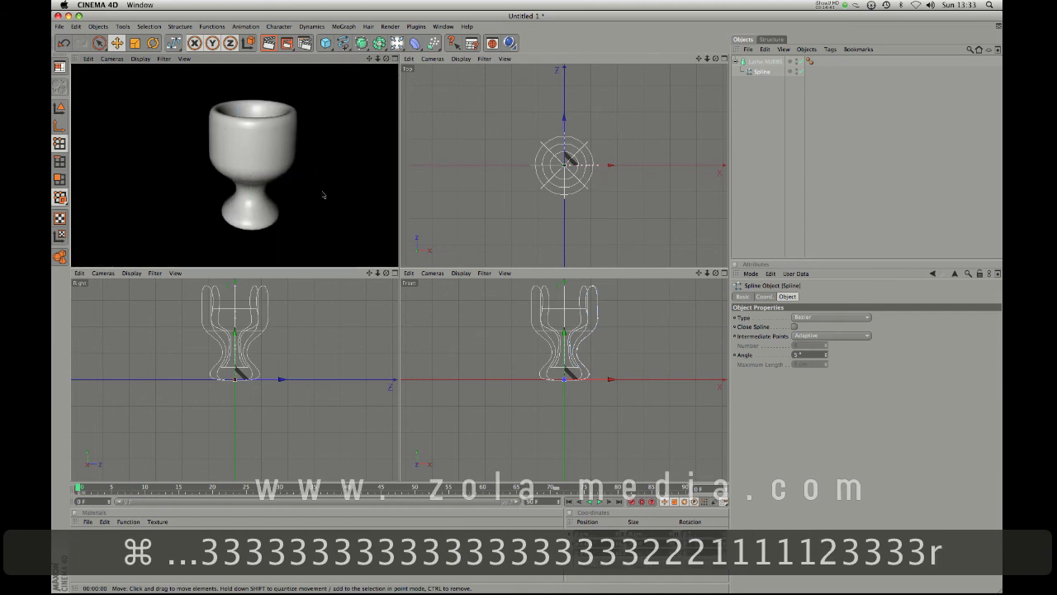
# - Clear the rendered preview and delete the Lathe NURBS together with its spline
pyautogui.click(767, 63)
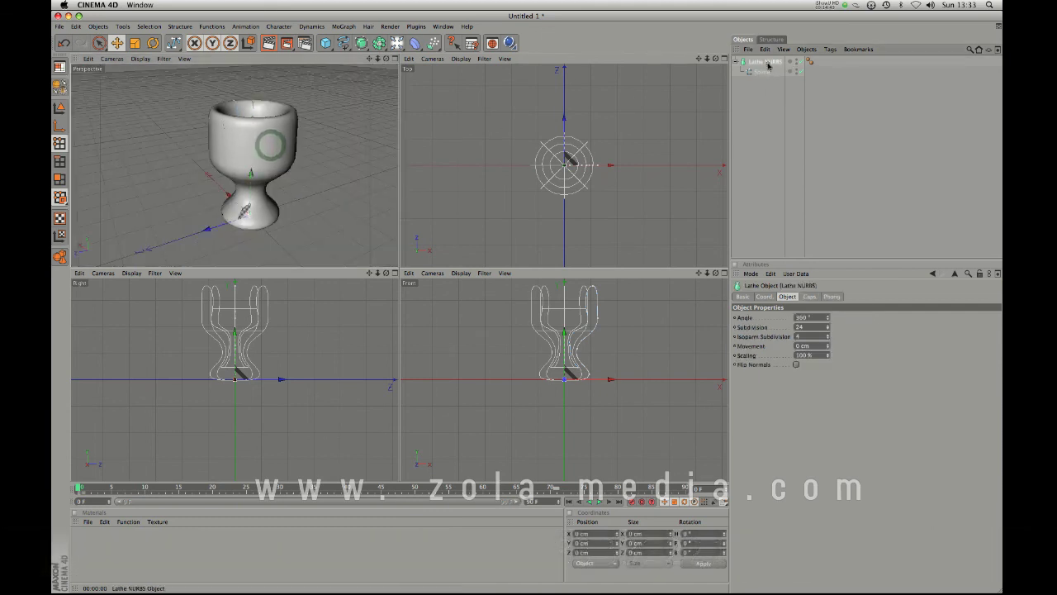
pyautogui.press('BackSpace')
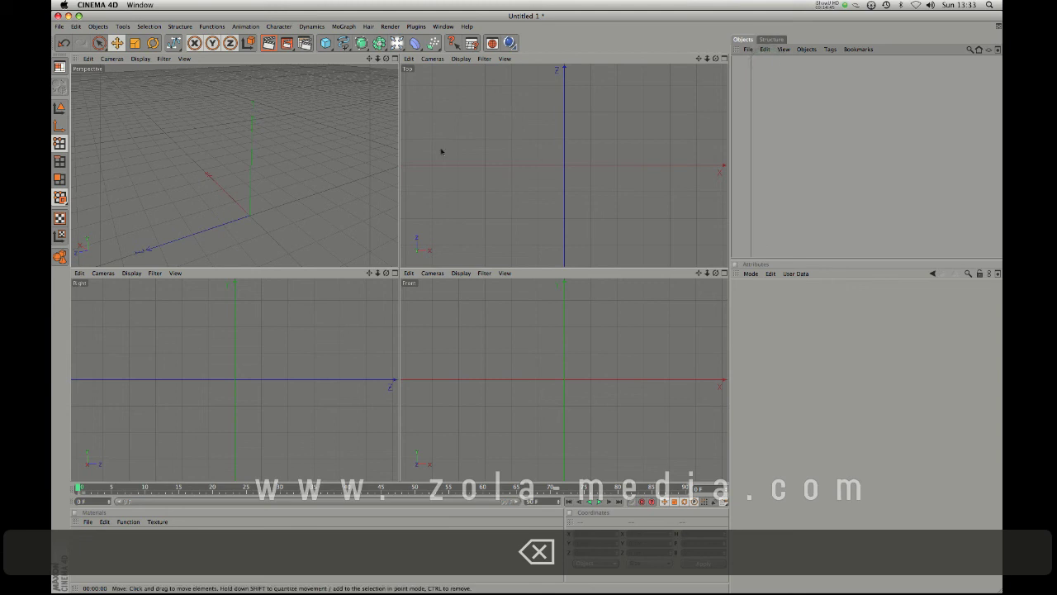
# - Add a Circle spline and a Helix spline, with the helix moved away from the circle along the negative Z axis
pyautogui.moveTo(343, 43); pyautogui.dragTo(363, 87)
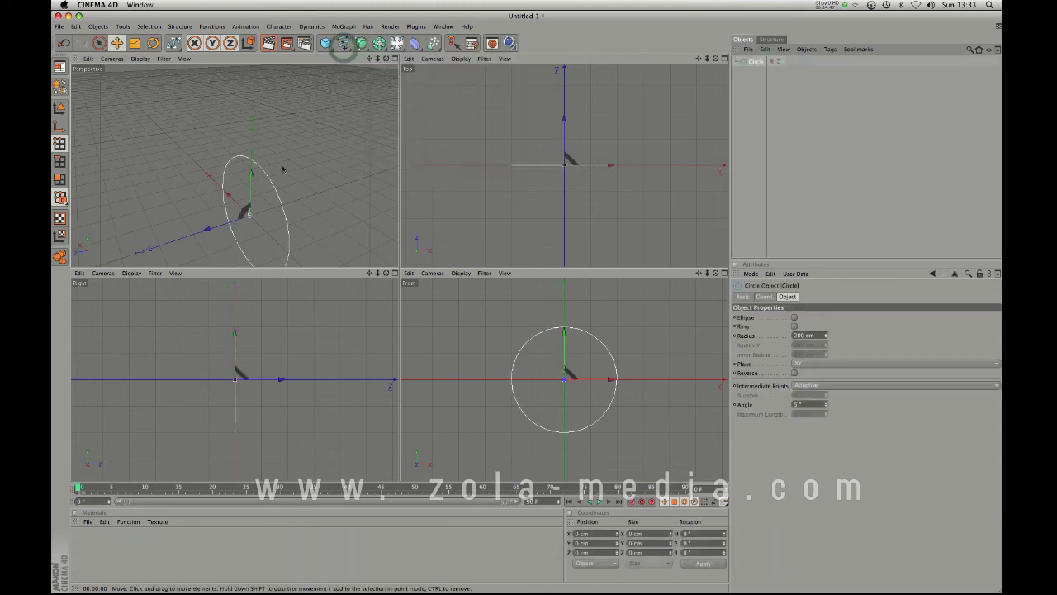
pyautogui.moveTo(343, 42); pyautogui.dragTo(377, 142)
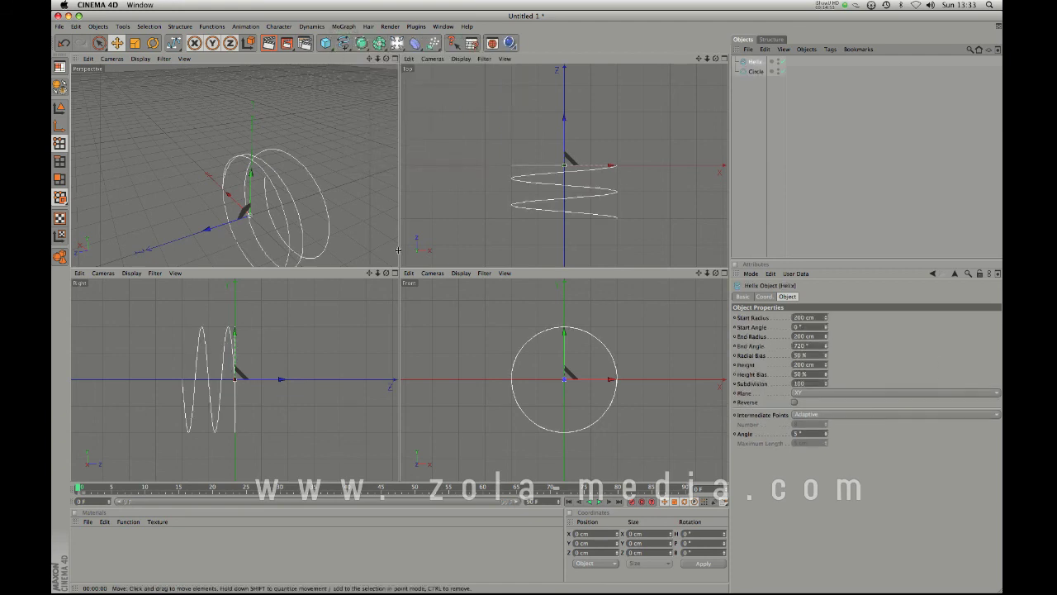
pyautogui.press('2')
pyautogui.moveTo(340, 188); pyautogui.dragTo(304, 176)
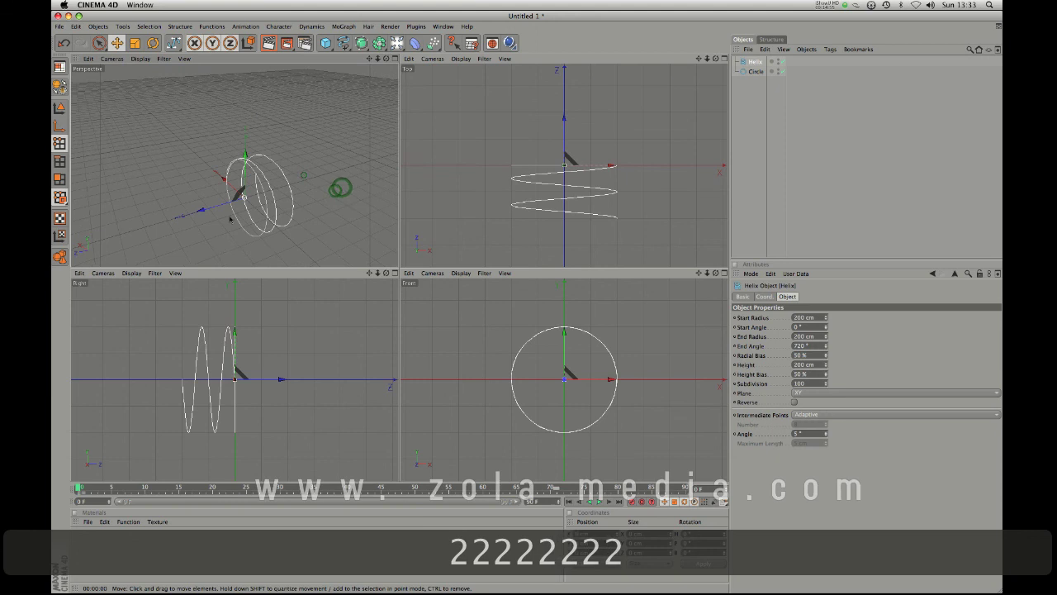
pyautogui.moveTo(213, 210); pyautogui.dragTo(277, 187)
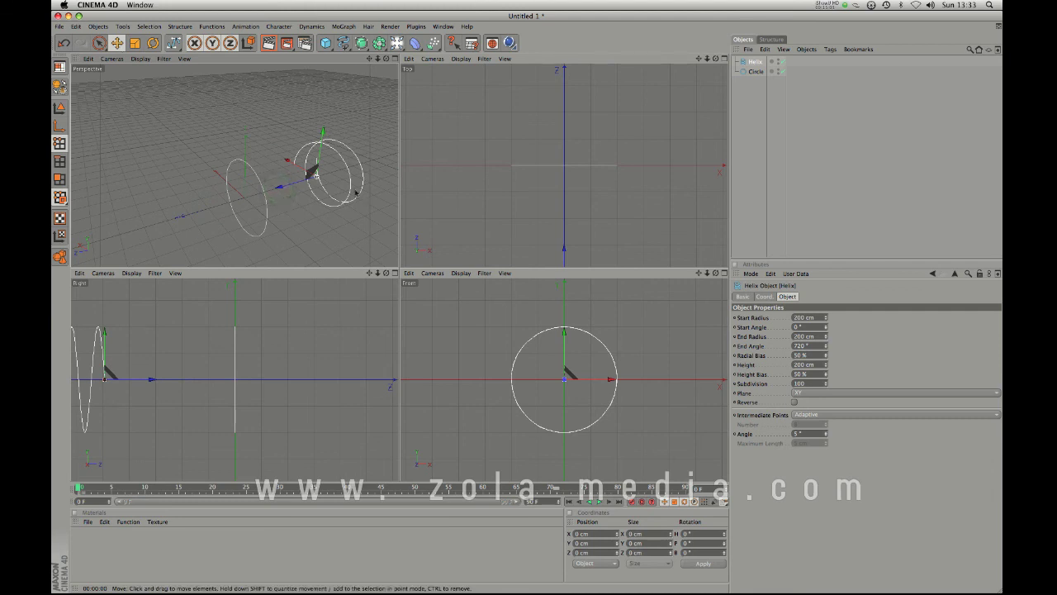
# - Sweep the circle along the helix by nesting both in a new Sweep NURBS, with the circle above the helix
pyautogui.moveTo(361, 43); pyautogui.dragTo(402, 89)
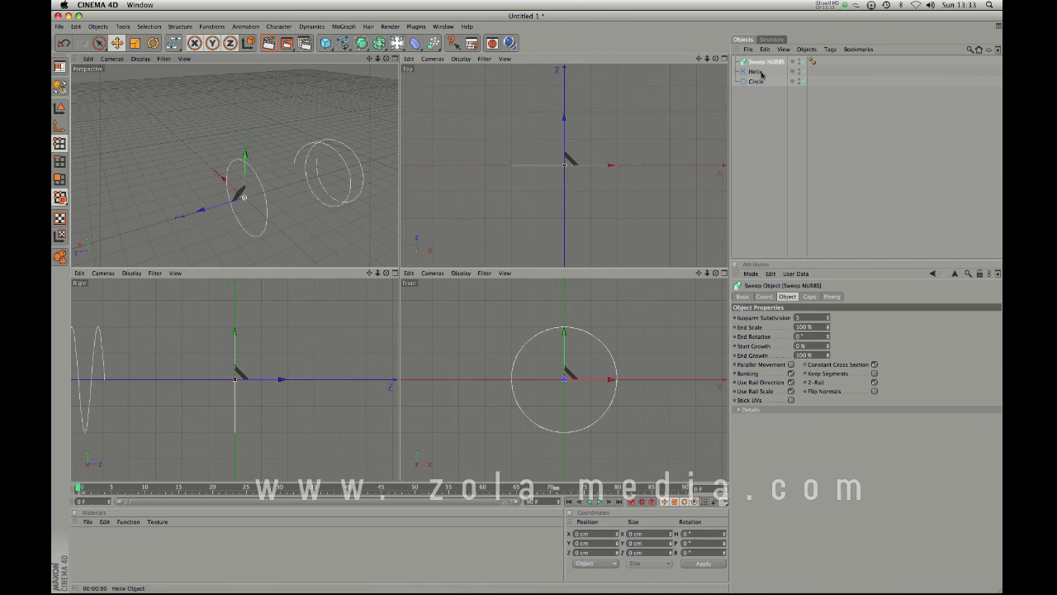
pyautogui.moveTo(754, 76)
pyautogui.mouseDown()
pyautogui.moveTo(762, 89)
pyautogui.moveTo(765, 61)
pyautogui.moveTo(758, 79)
pyautogui.mouseUp()
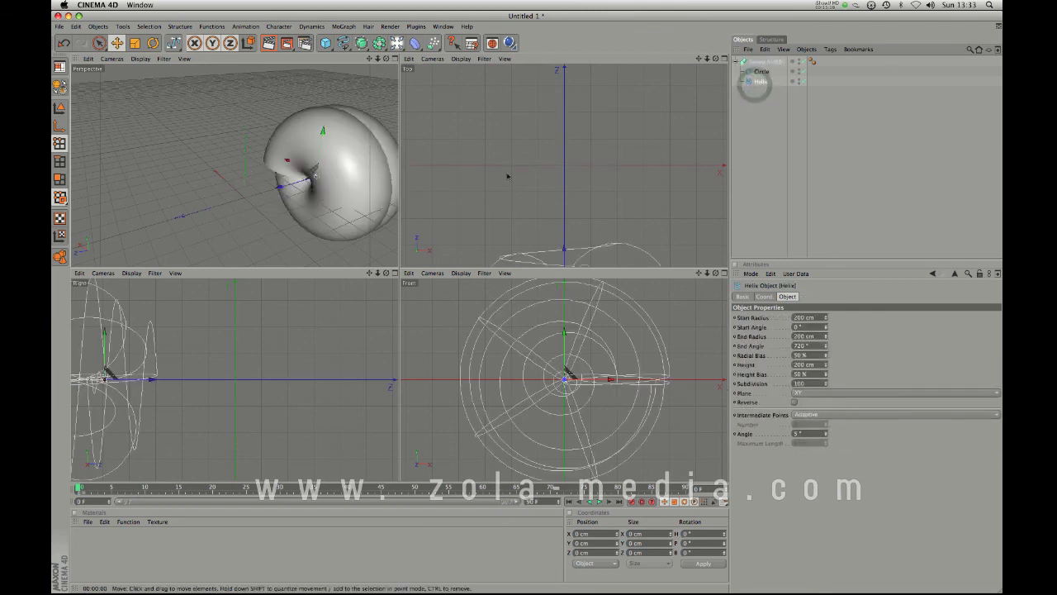
pyautogui.press('1')
pyautogui.moveTo(357, 180); pyautogui.dragTo(289, 176)
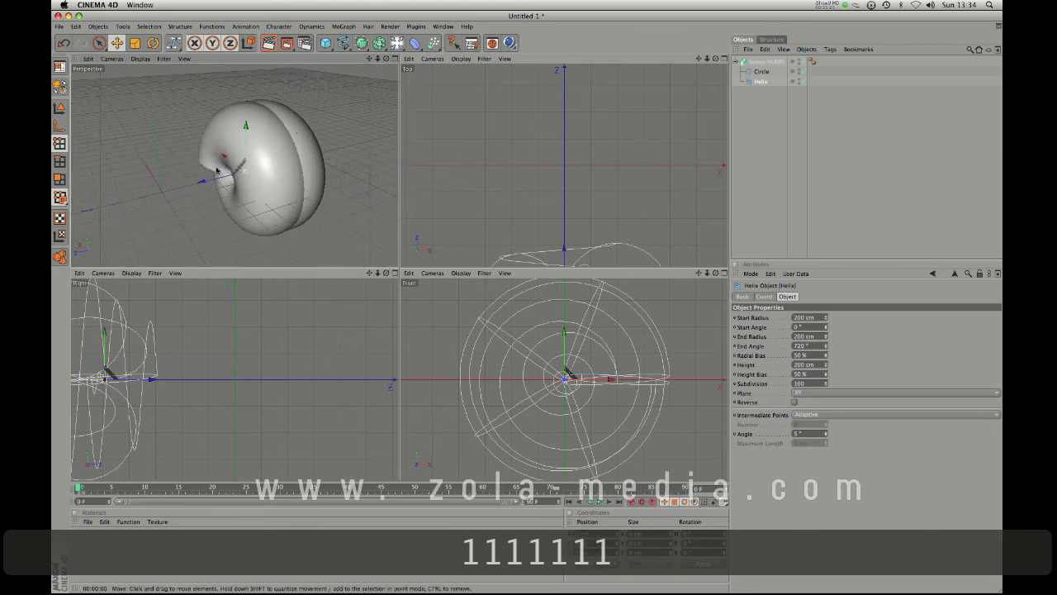